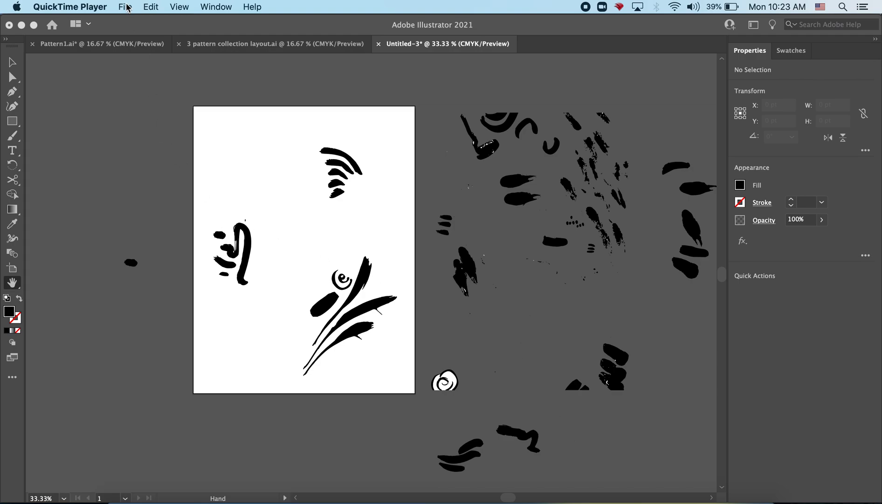
Switch to Illustrator and start placing an external image into the motif document
{"action": "left_click", "coordinate": [131, 127]}
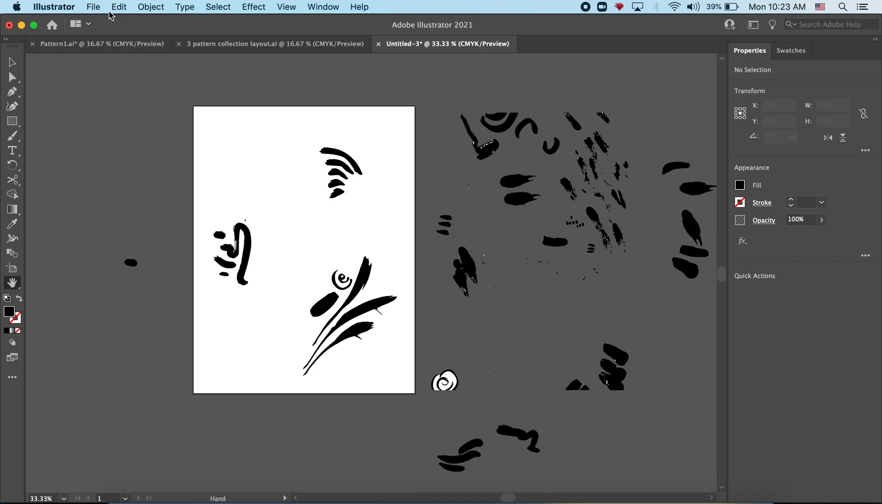
{"action": "left_click", "coordinate": [94, 7]}
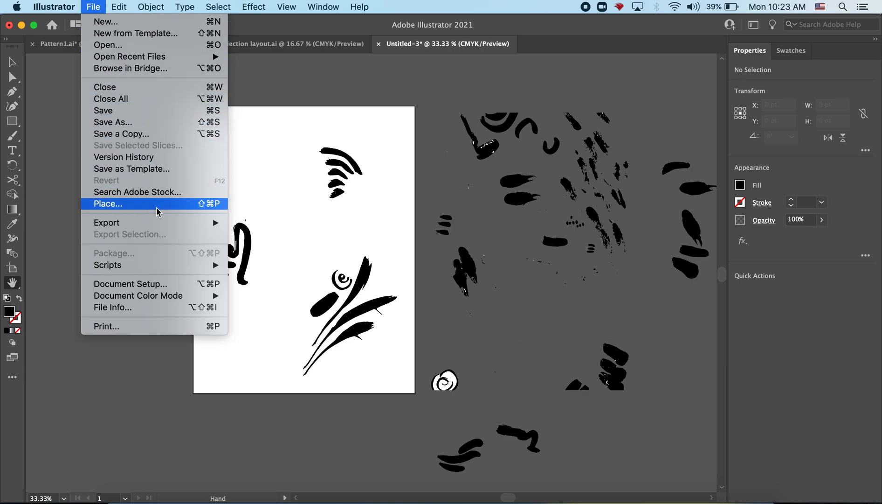
{"action": "mouse_move", "coordinate": [185, 269]}
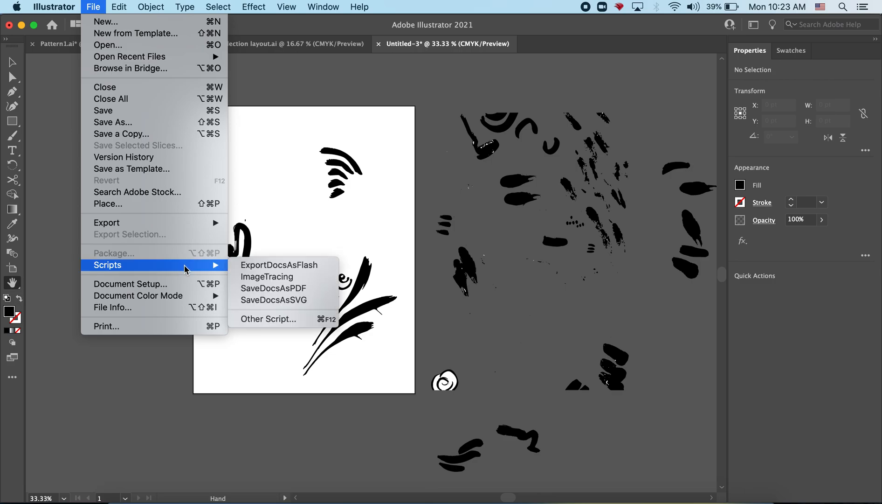
{"action": "left_click", "coordinate": [121, 209]}
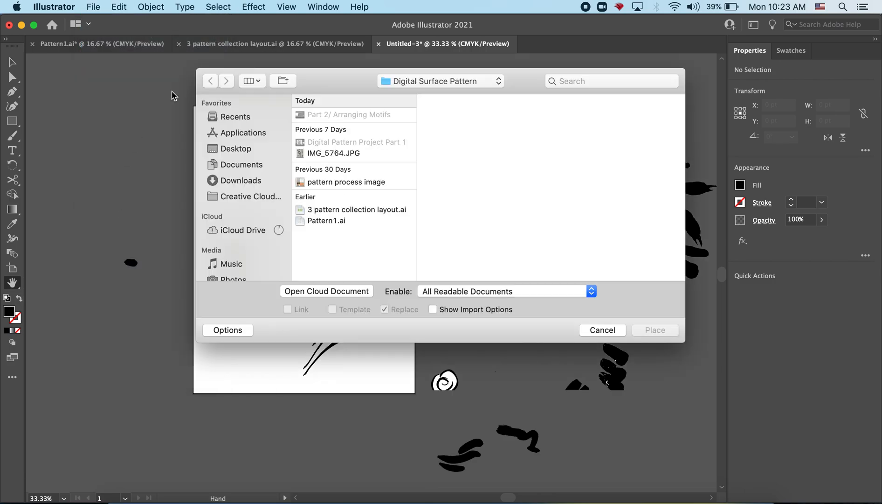
Browse to the 4-Personal folder in Documents and group the files by kind
{"action": "left_click", "coordinate": [250, 166]}
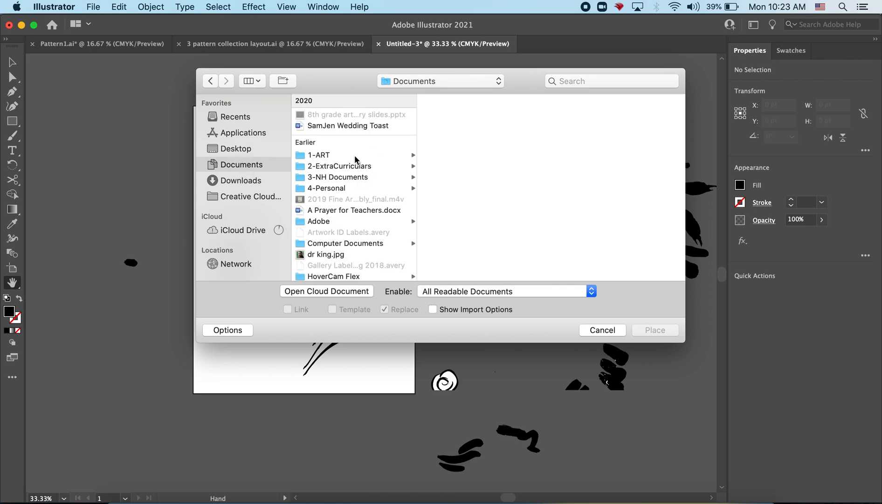
{"action": "left_click", "coordinate": [352, 189]}
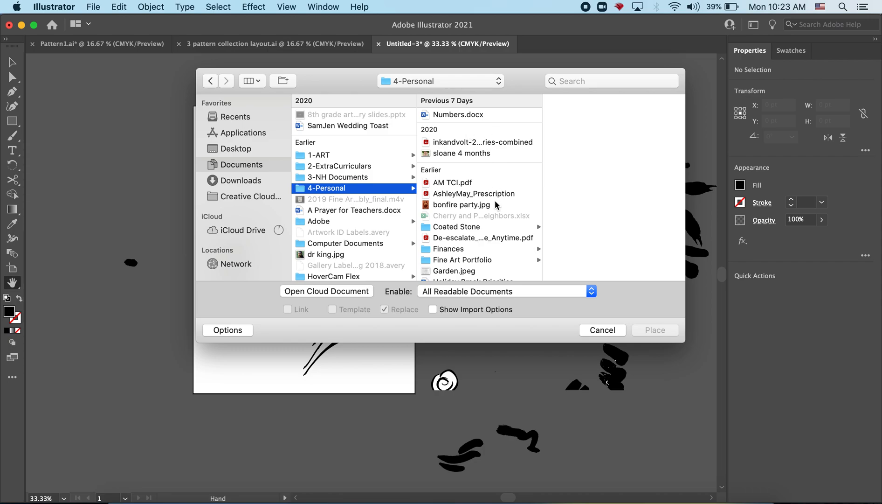
{"action": "left_click", "coordinate": [253, 82]}
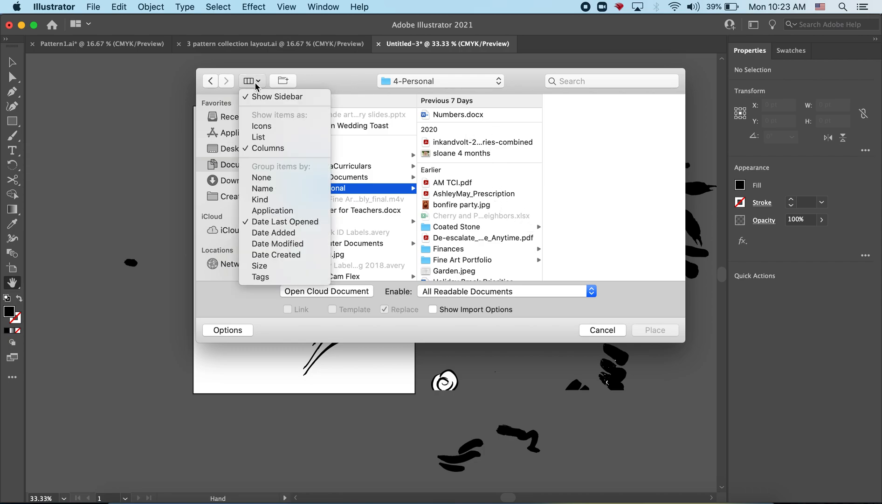
{"action": "left_click", "coordinate": [275, 199]}
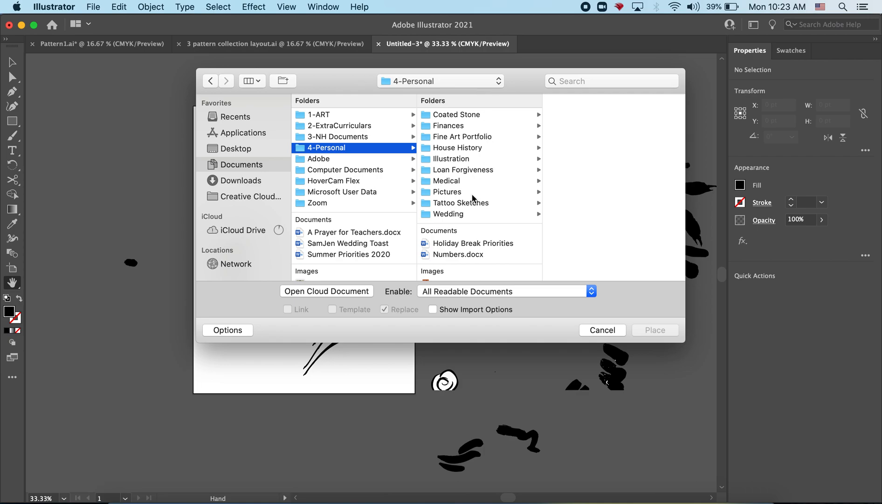
Place IMG_2504.jpeg from the birthday pictures folder inside Pictures as a linked image, starting beside the artboard's upper-left corner
{"action": "left_click", "coordinate": [473, 195]}
{"action": "left_click", "coordinate": [600, 116]}
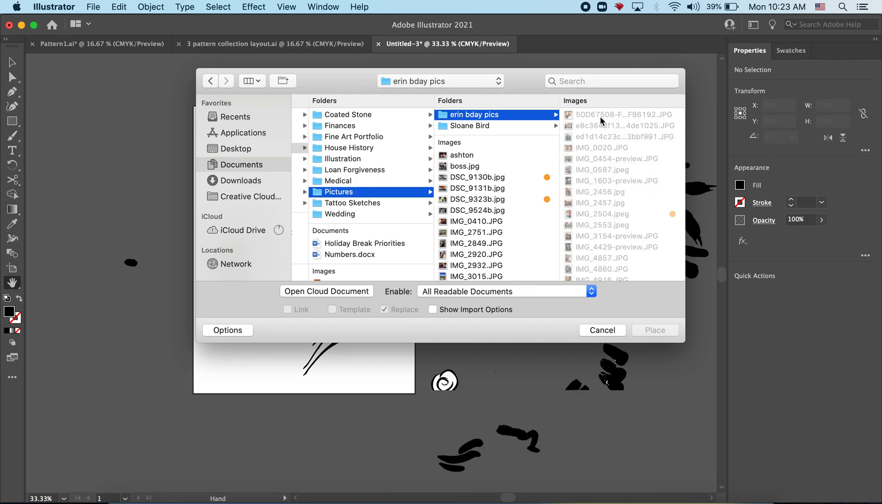
{"action": "left_click", "coordinate": [606, 213]}
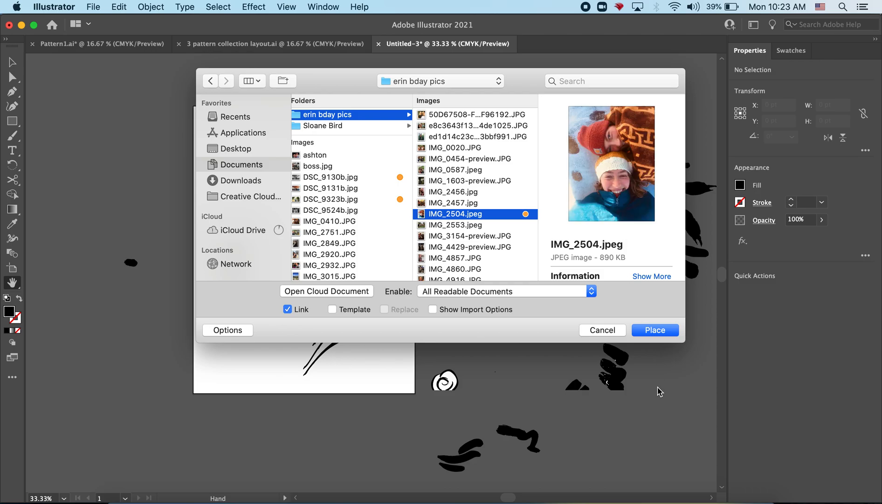
{"action": "left_click", "coordinate": [654, 331]}
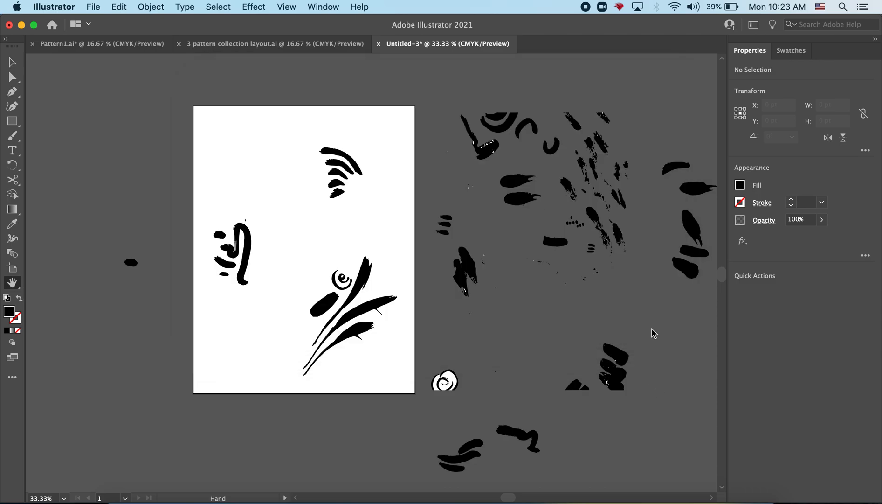
{"action": "left_click", "coordinate": [57, 112]}
Scale the placed photo down proportionally to about 273 × 360 pt so it sits on the canvas left of the artboard
{"action": "key", "text": "space"}
{"action": "left_click_drag", "start_coordinate": [460, 179], "coordinate": [457, 97]}
{"action": "key", "text": "super+minus"}
{"action": "key", "text": "super+minus"}
{"action": "key", "text": "super+minus"}
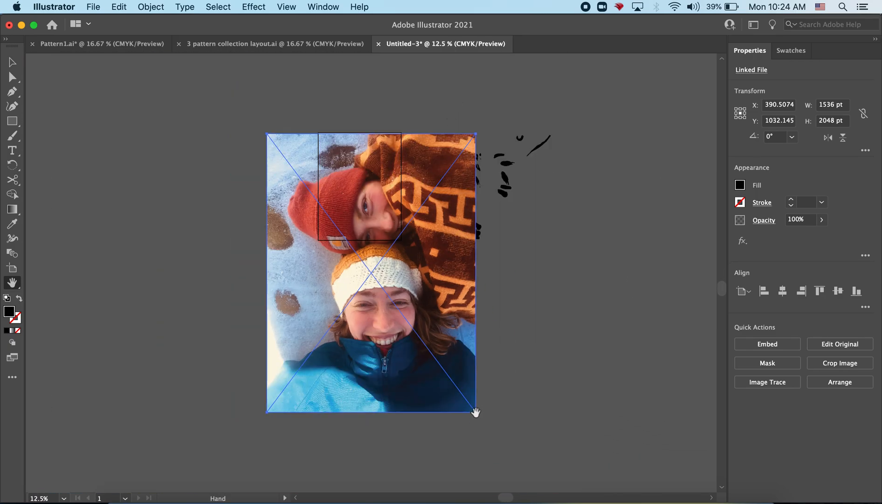
{"action": "left_click", "coordinate": [12, 62]}
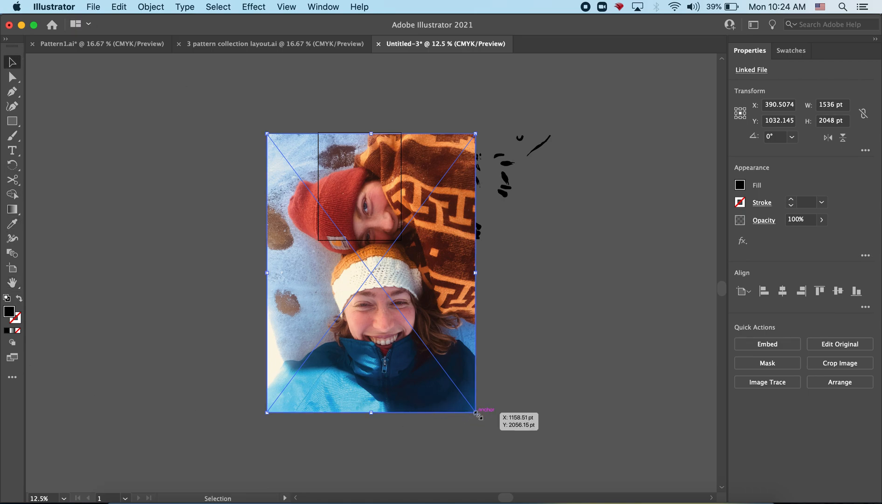
{"action": "left_click_drag", "start_coordinate": [476, 412], "coordinate": [304, 183]}
Draw a black square of about 53 × 53 pt on the canvas below the photo
{"action": "key", "text": "super+equal"}
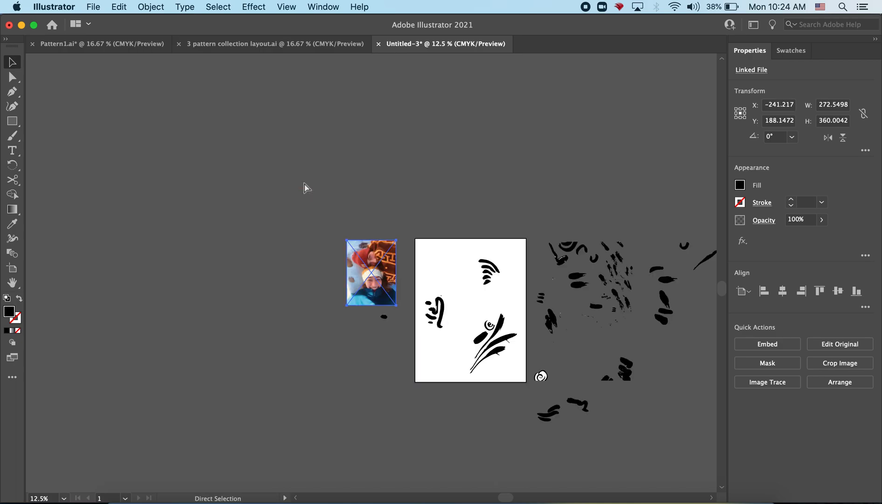
{"action": "key", "text": "super+equal"}
{"action": "key", "text": "super+equal"}
{"action": "key", "text": "super+equal"}
{"action": "key", "text": "super+equal"}
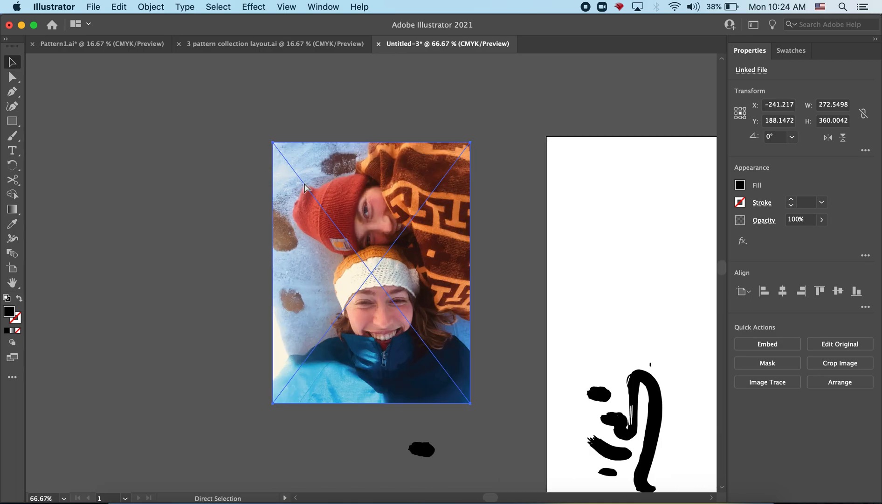
{"action": "key", "text": "super+minus"}
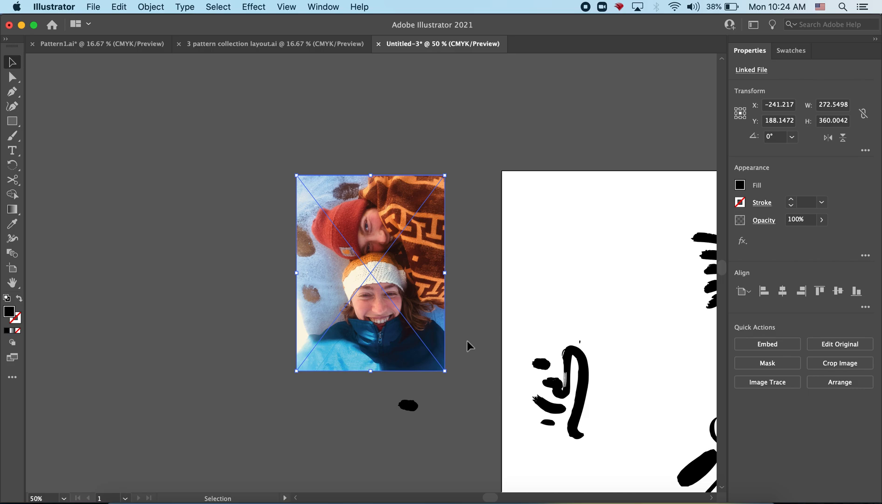
{"action": "key", "text": "h"}
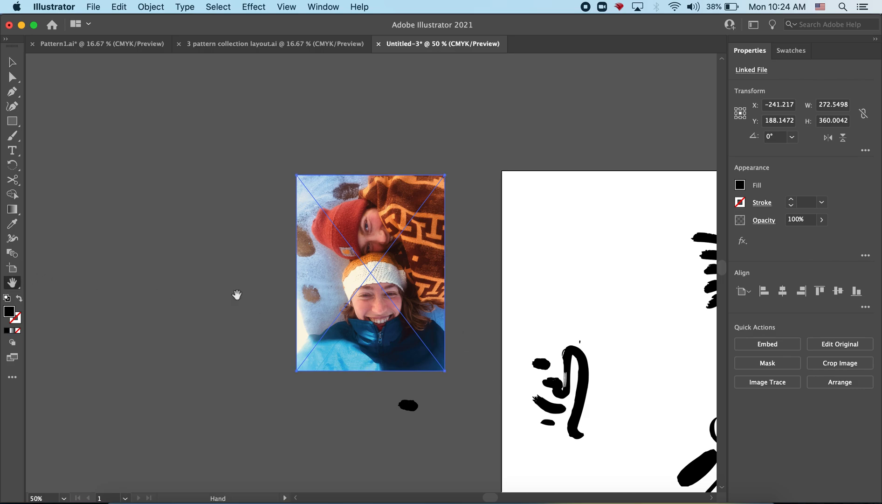
{"action": "mouse_move", "coordinate": [517, 308]}
{"action": "left_mouse_down"}
{"action": "mouse_move", "coordinate": [290, 177]}
{"action": "mouse_move", "coordinate": [287, 206]}
{"action": "left_mouse_up"}
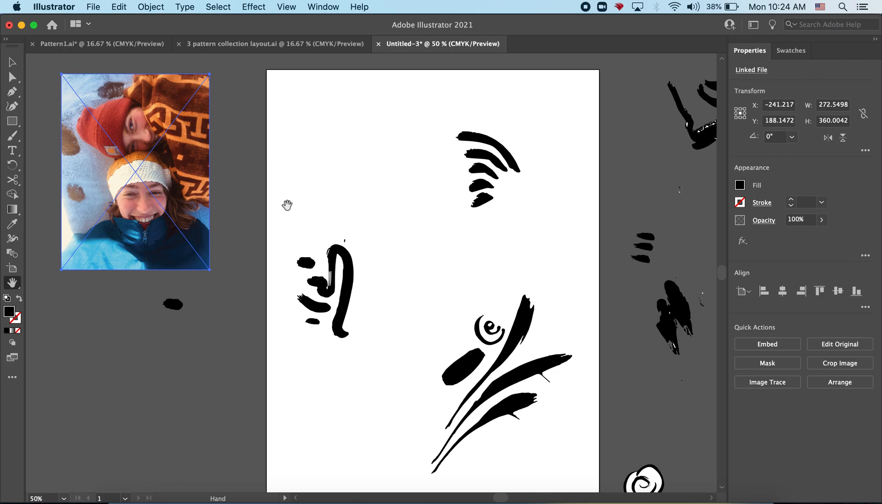
{"action": "left_click", "coordinate": [13, 121]}
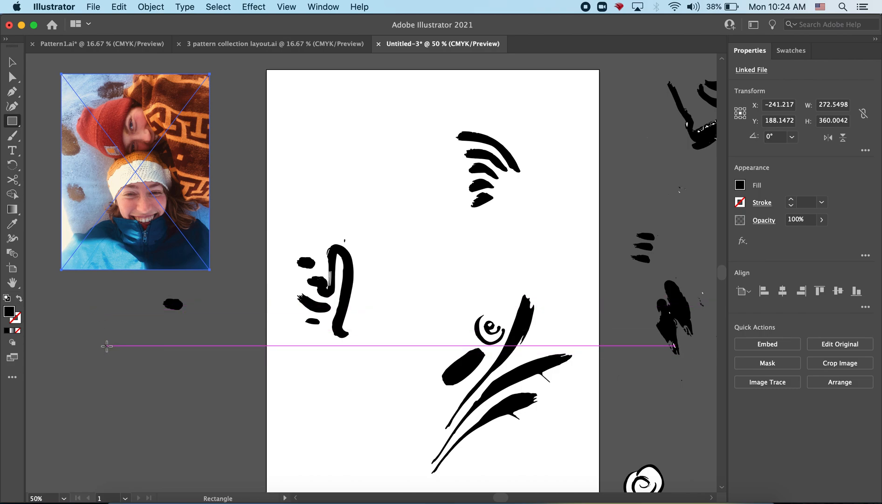
{"action": "left_click_drag", "start_coordinate": [108, 326], "coordinate": [137, 354]}
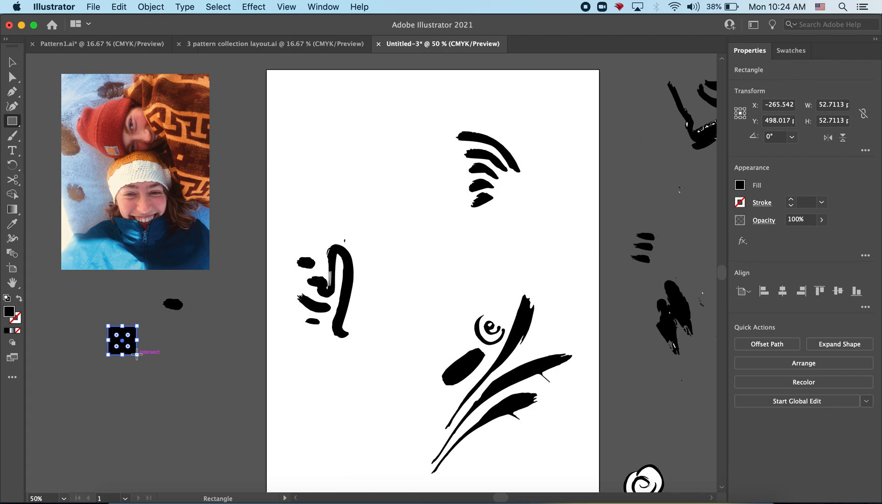
Duplicate the black square and place the copy directly beside the original with a small gap
{"action": "left_click", "coordinate": [119, 6]}
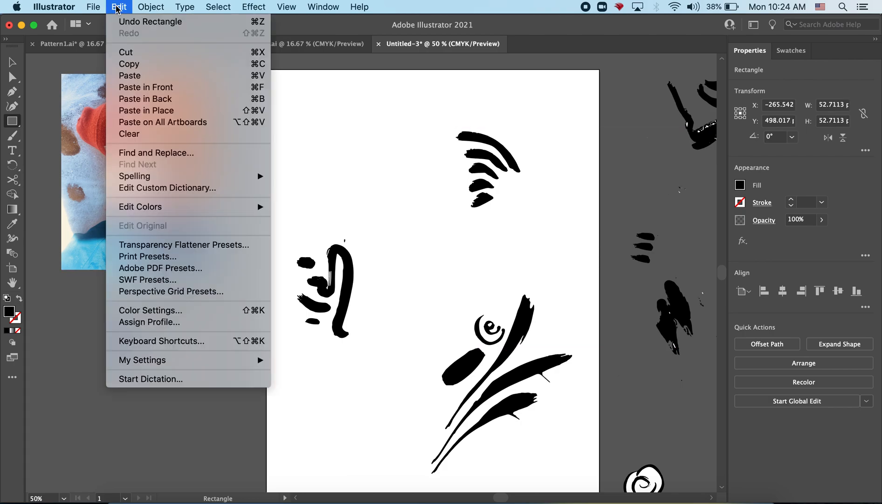
{"action": "left_click", "coordinate": [137, 65]}
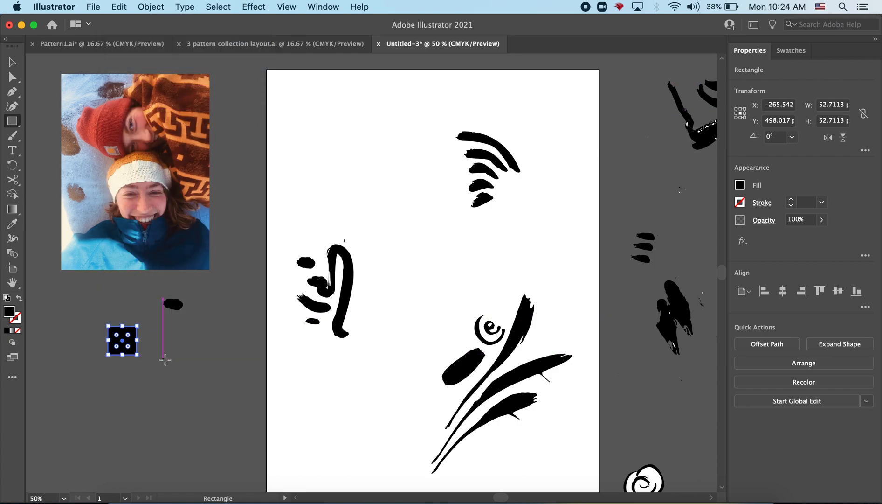
{"action": "left_click", "coordinate": [119, 8]}
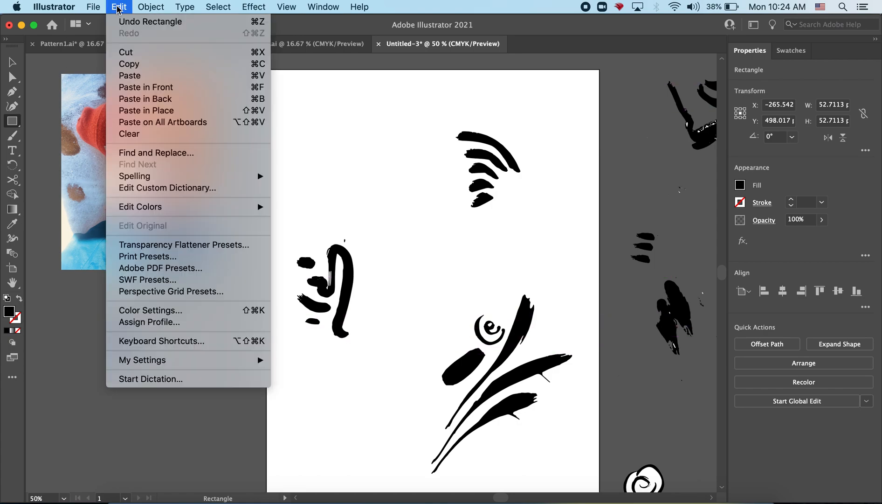
{"action": "left_click", "coordinate": [130, 76]}
{"action": "key", "text": "v"}
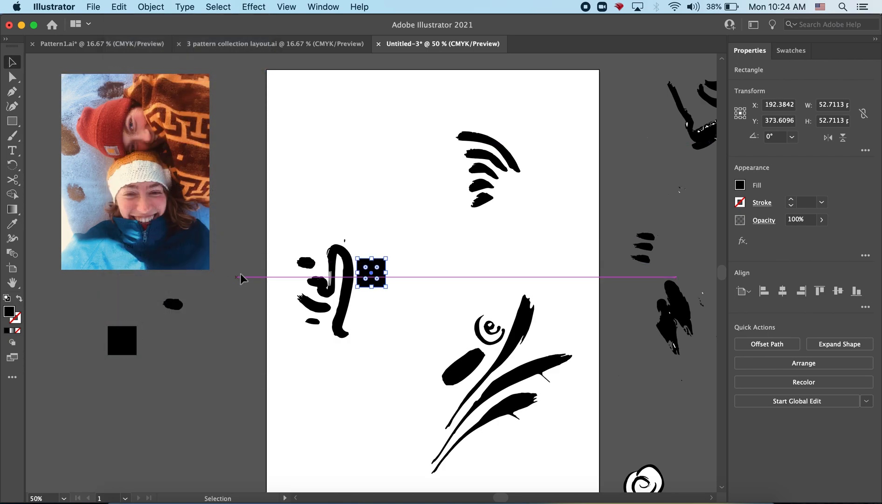
{"action": "left_click_drag", "start_coordinate": [371, 273], "coordinate": [93, 334]}
Copy the pair of squares and paste it twice below the first row to form a grid of two columns and three rows
{"action": "key", "text": "super+c"}
{"action": "key", "text": "super+v"}
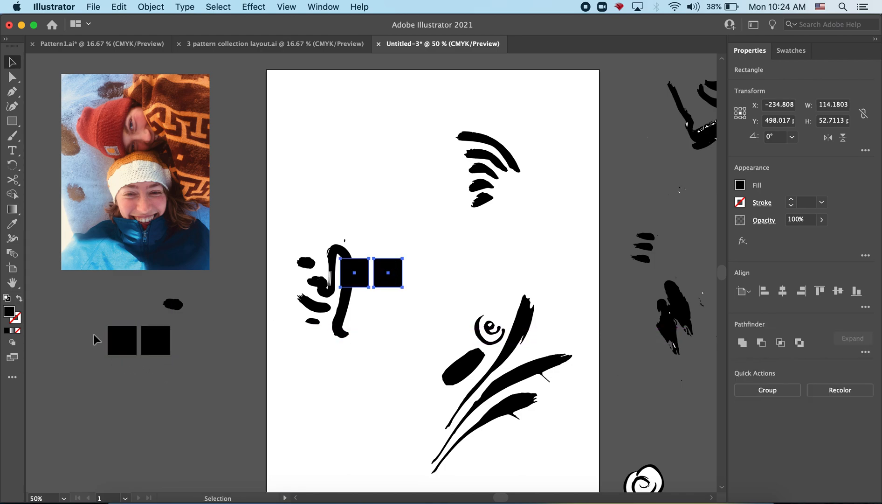
{"action": "left_click_drag", "start_coordinate": [391, 276], "coordinate": [156, 379]}
{"action": "key", "text": "super+v"}
{"action": "left_click_drag", "start_coordinate": [390, 282], "coordinate": [157, 419]}
Nudge the lowest pair of squares left and up, and the top pair 2 pt down, to even out the grid spacing
{"action": "key", "text": "Left"}
{"action": "key", "text": "Left"}
{"action": "key", "text": "Left"}
{"action": "key", "text": "Left"}
{"action": "key", "text": "Up"}
{"action": "key", "text": "Up"}
{"action": "key", "text": "Up"}
{"action": "key", "text": "Up"}
{"action": "left_click", "coordinate": [208, 398]}
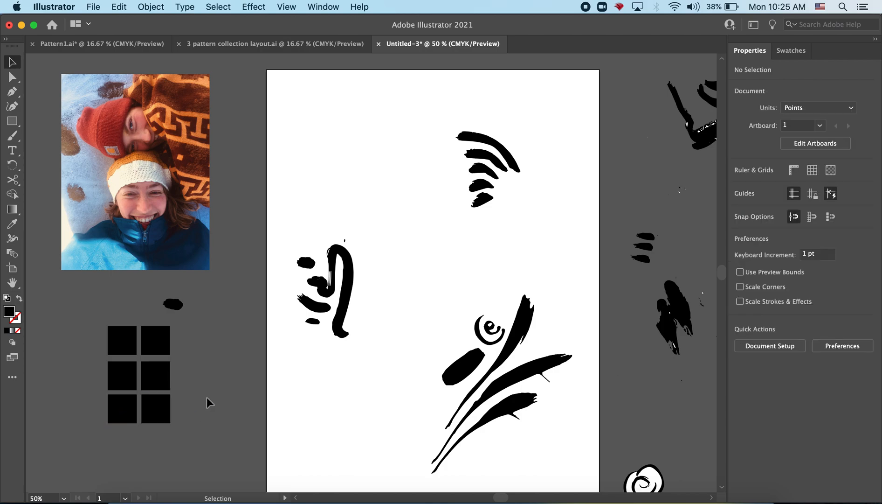
{"action": "left_click_drag", "start_coordinate": [86, 316], "coordinate": [168, 343]}
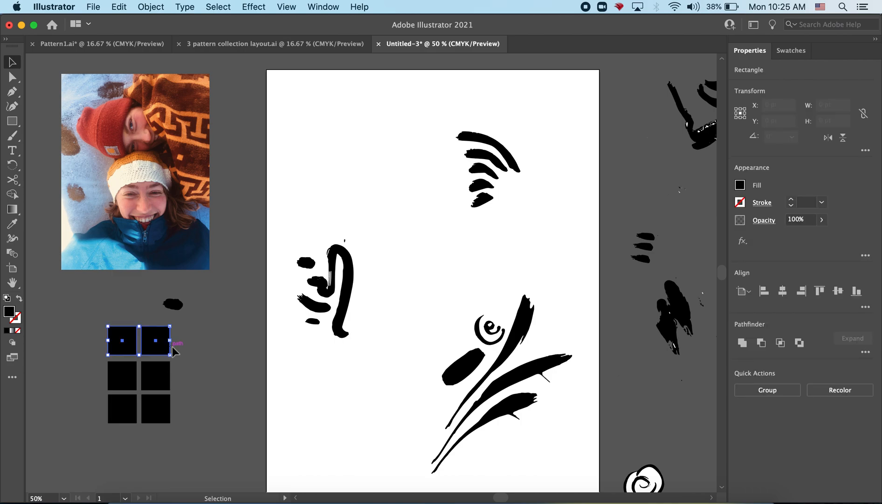
{"action": "left_click", "coordinate": [76, 338]}
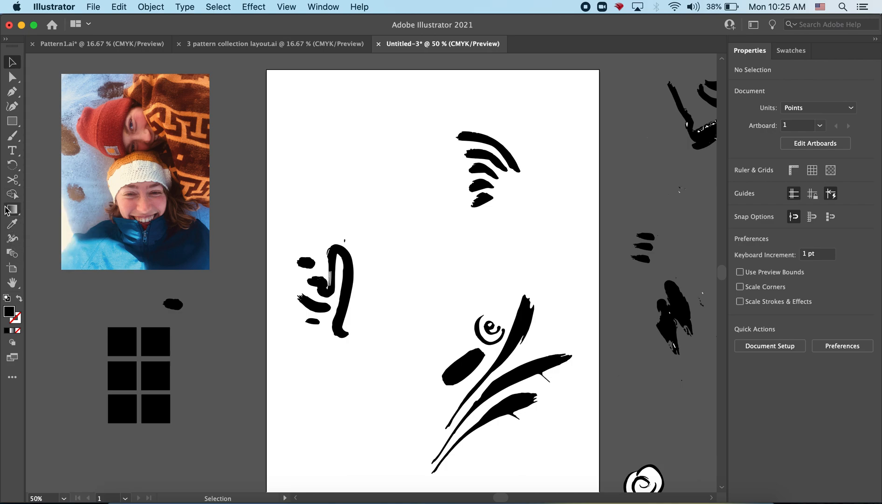
Fill the top-left square with a salmon pink sampled from the face under the red hat using the Eyedropper
{"action": "left_click", "coordinate": [126, 337]}
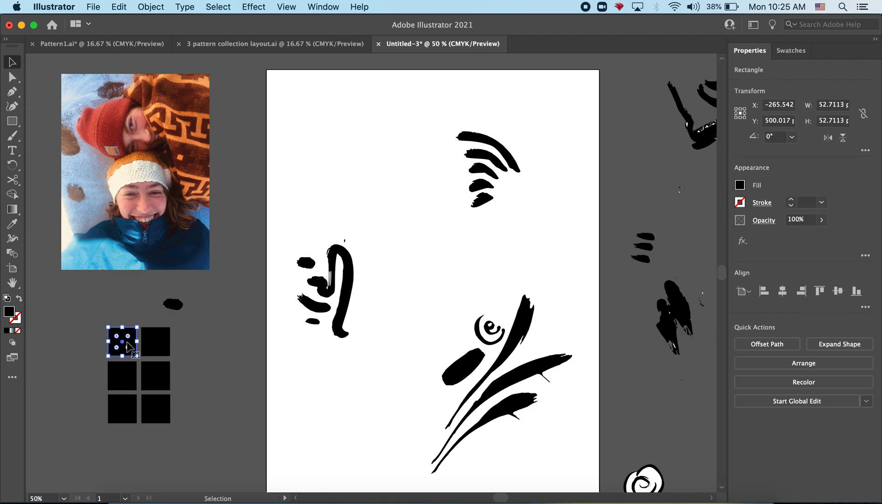
{"action": "left_click", "coordinate": [12, 224]}
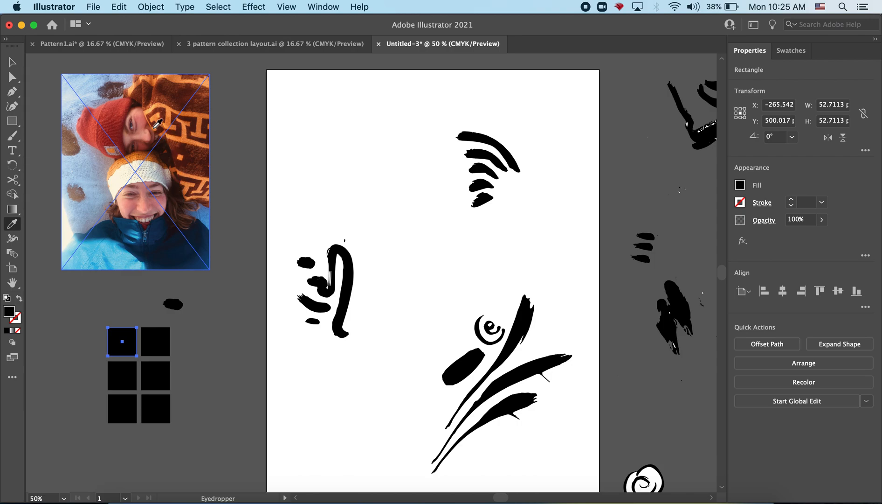
{"action": "left_click", "coordinate": [145, 110]}
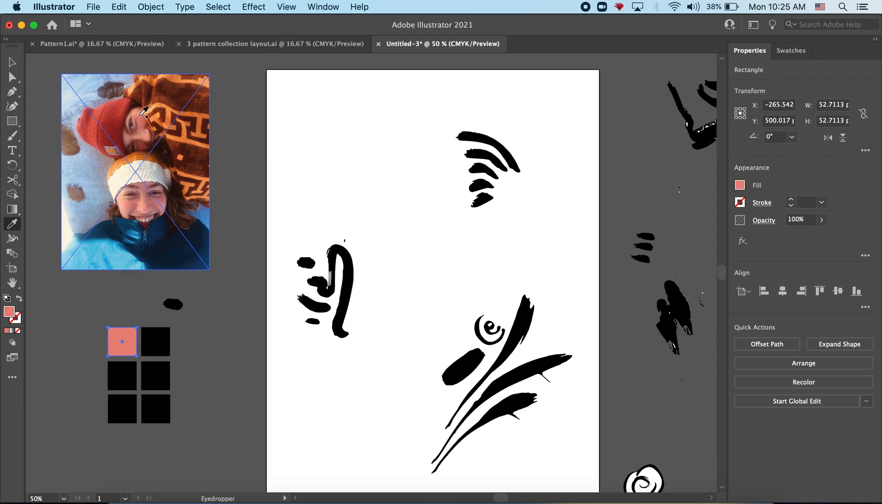
Fill the top-right square with a rust brown sampled from the patterned blanket in the photo
{"action": "key", "text": "v"}
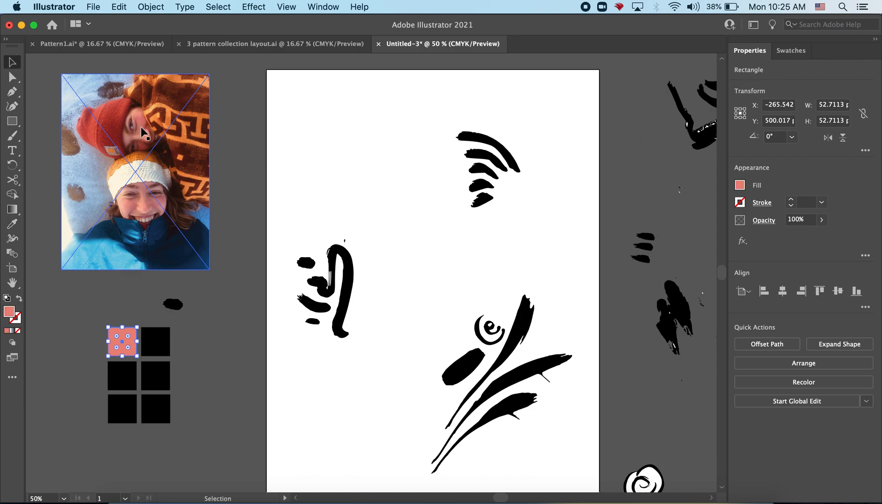
{"action": "left_click", "coordinate": [164, 346]}
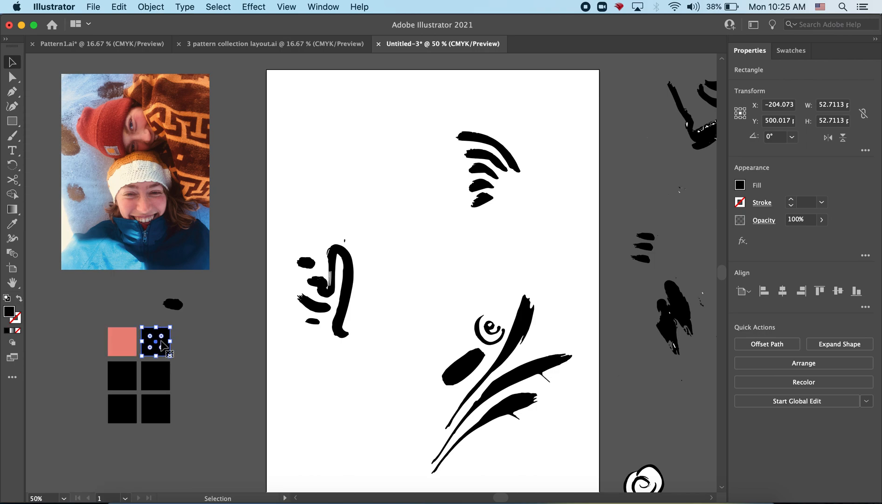
{"action": "key", "text": "i"}
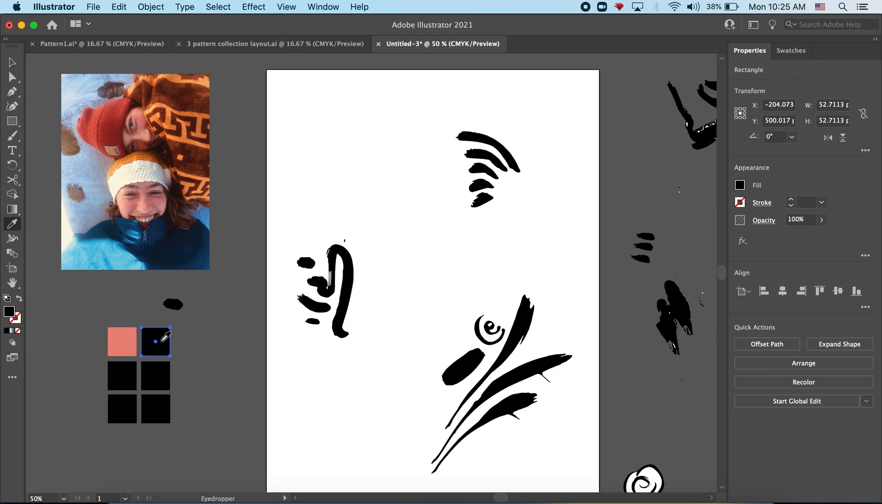
{"action": "left_click", "coordinate": [177, 167]}
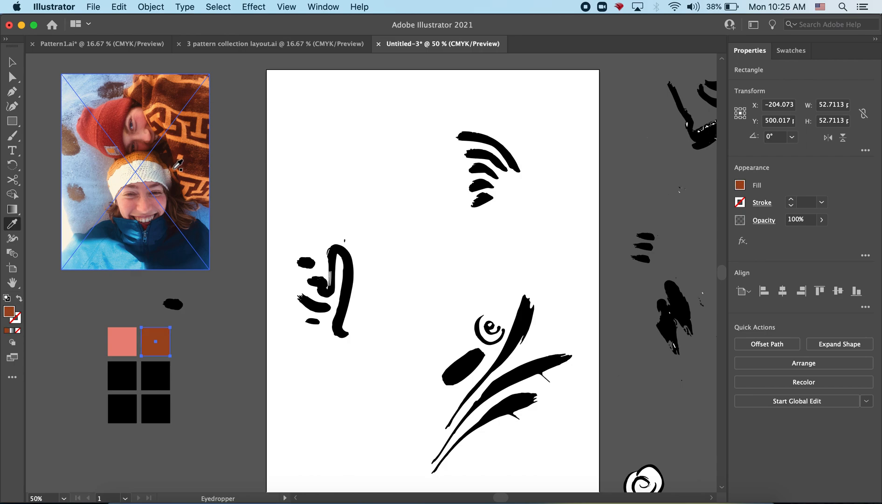
Fill the middle-left square with a medium blue sampled from the blue fabric at the photo's right edge
{"action": "left_click", "coordinate": [122, 368], "text": "super"}
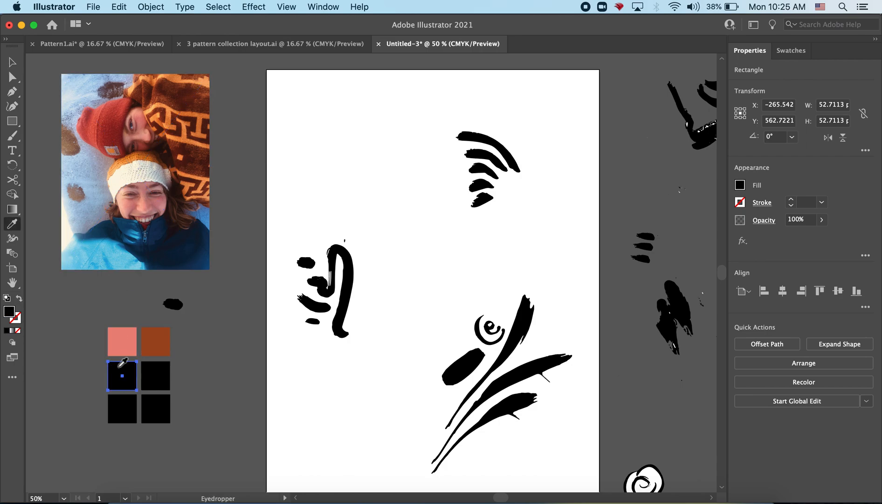
{"action": "left_click", "coordinate": [208, 215]}
{"action": "key", "text": "v"}
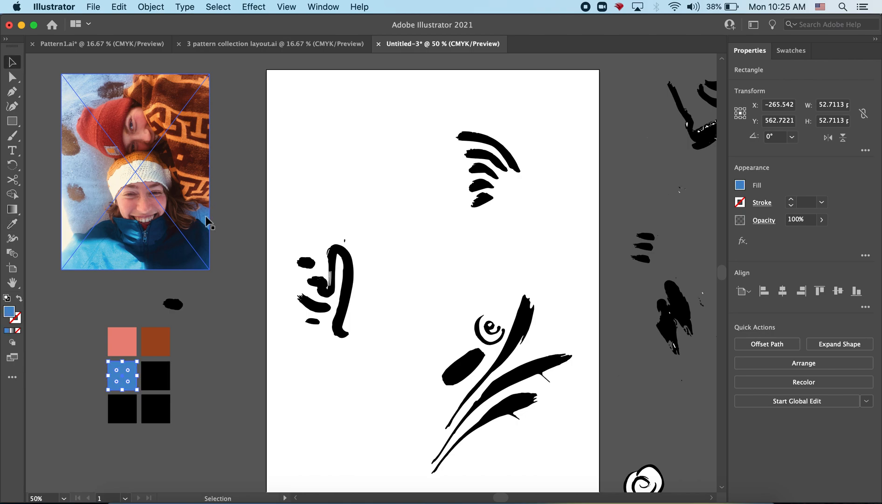
Fill the middle-right square with a light blue sampled from the fabric along the photo's lower edge using the Eyedropper
{"action": "left_click", "coordinate": [156, 375]}
{"action": "key", "text": "i"}
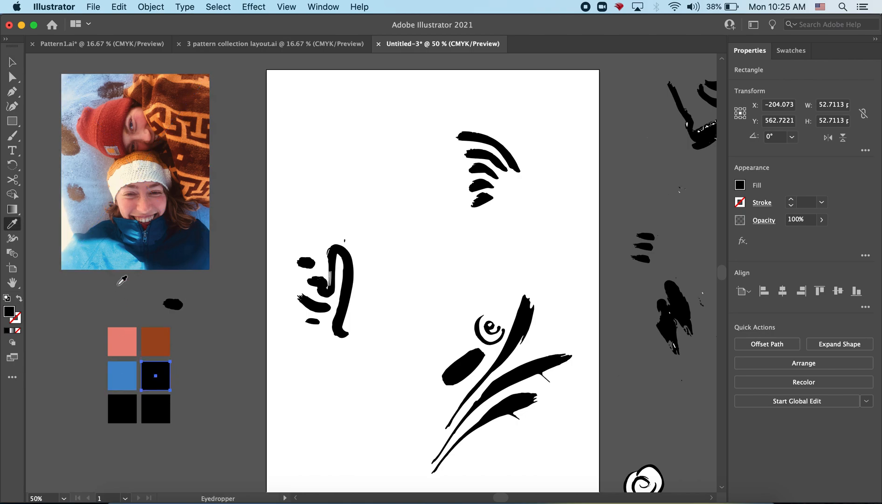
{"action": "left_click", "coordinate": [120, 263]}
{"action": "key", "text": "v"}
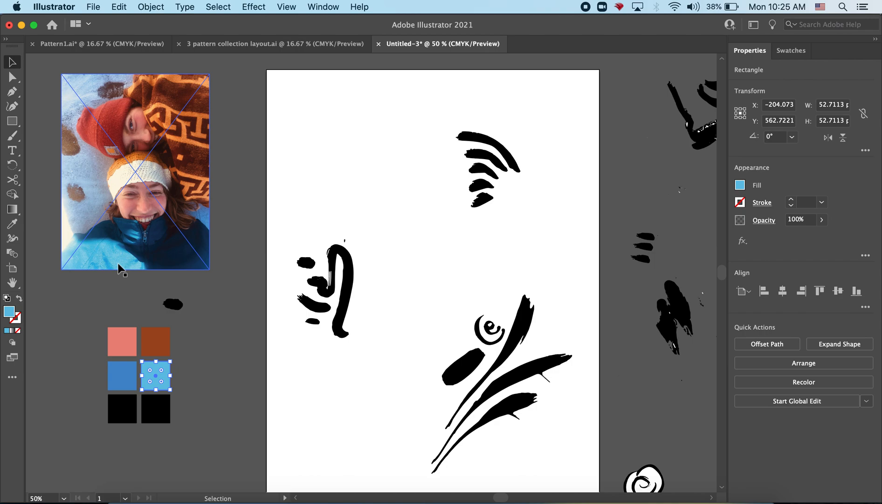
Fill the bottom-left square with a greyish blue sampled from the shaded blue background beside the smiling face
{"action": "left_click", "coordinate": [119, 409]}
{"action": "key", "text": "i"}
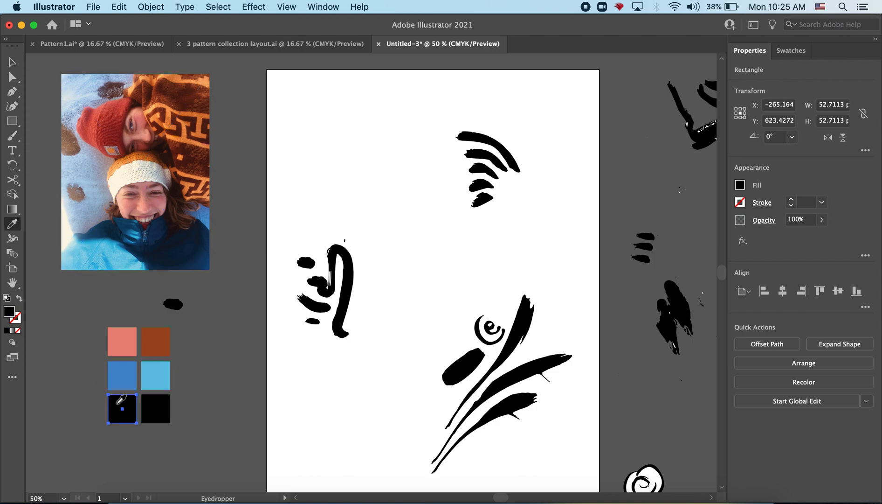
{"action": "left_click", "coordinate": [100, 213]}
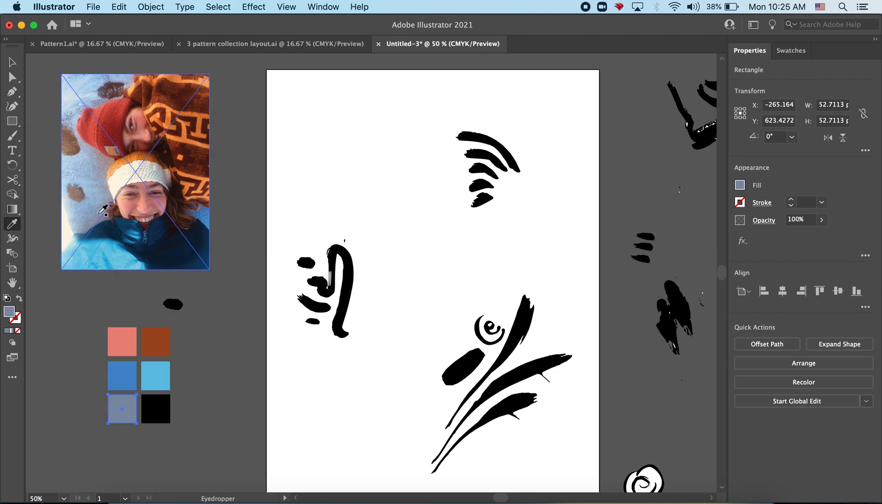
{"action": "key", "text": "c"}
{"action": "key", "text": "v"}
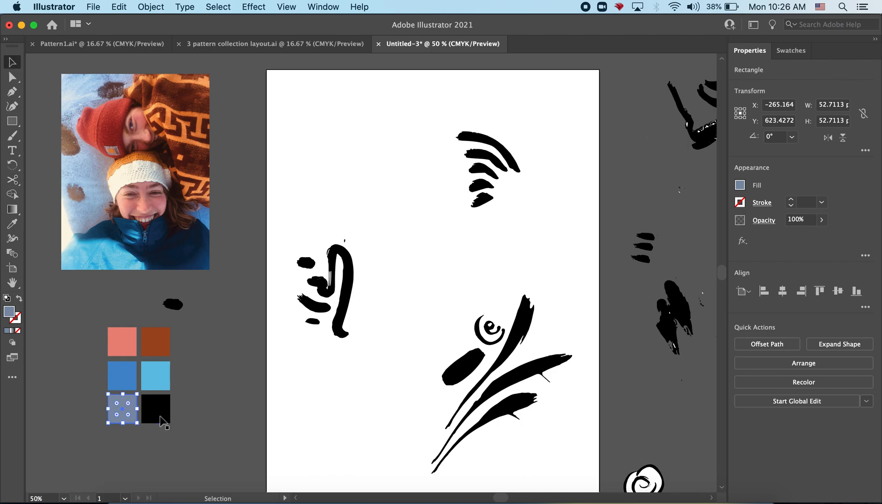
Fill the bottom-right square with a light orange sampled from the patterned blanket near the red hat
{"action": "left_click", "coordinate": [160, 418]}
{"action": "key", "text": "i"}
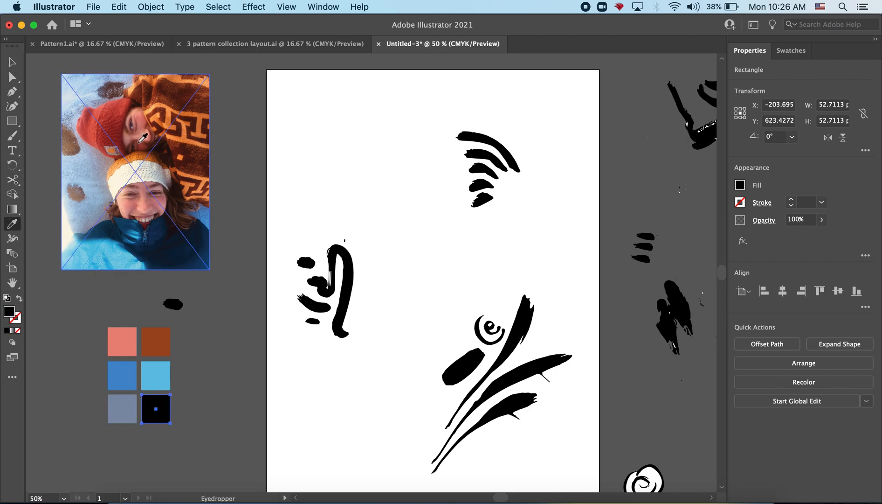
{"action": "left_click", "coordinate": [159, 102]}
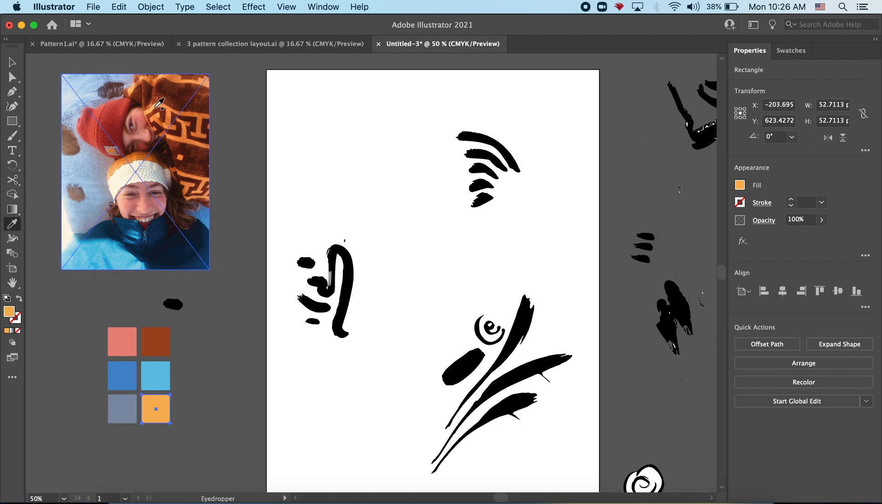
{"action": "key", "text": "v"}
{"action": "left_click", "coordinate": [198, 391]}
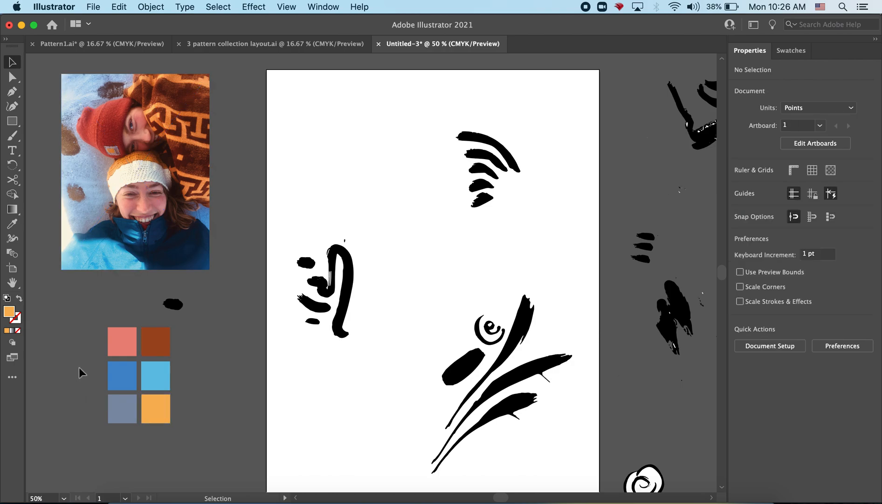
Add a fourth row by pasting a copy of the lower four squares beneath the grid and deleting the copy's lower pair
{"action": "left_click_drag", "start_coordinate": [167, 410], "coordinate": [173, 406]}
{"action": "key", "text": "super+c"}
{"action": "key", "text": "super+v"}
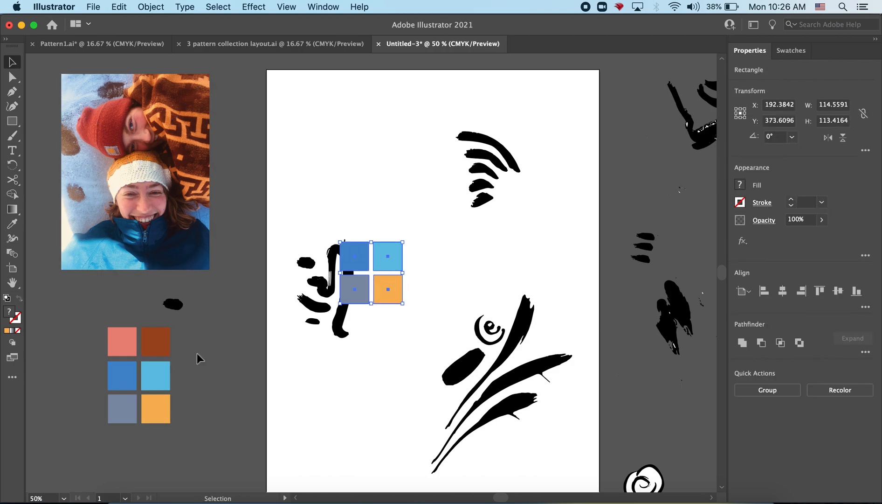
{"action": "left_click_drag", "start_coordinate": [357, 254], "coordinate": [127, 439]}
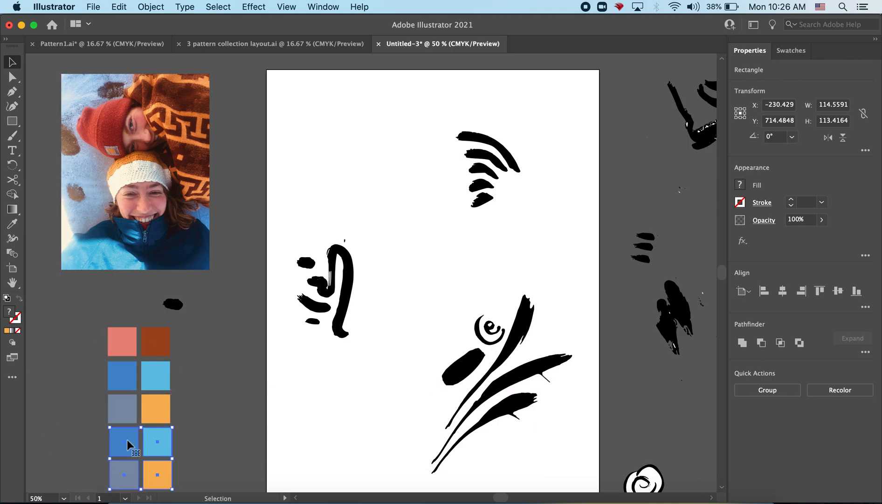
{"action": "left_click_drag", "start_coordinate": [80, 469], "coordinate": [217, 473]}
{"action": "key", "text": "Delete"}
Fill the left square of the fourth row with a deep red sampled from the red hat
{"action": "left_click", "coordinate": [123, 439]}
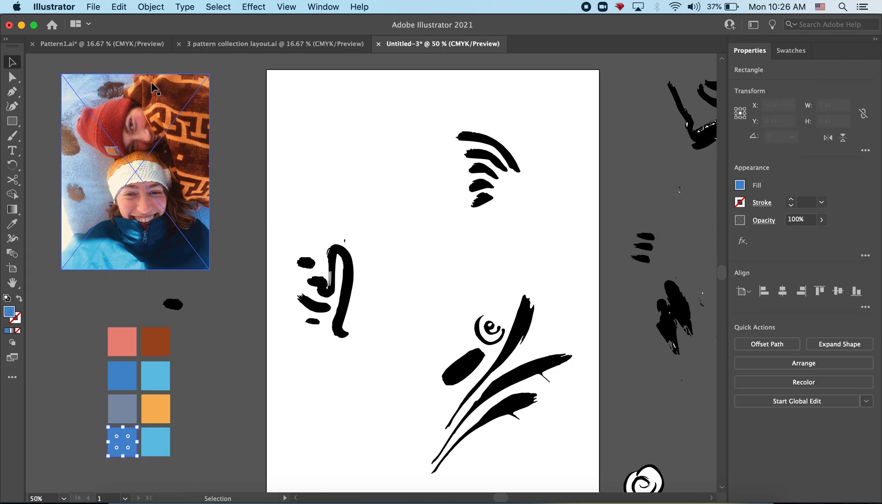
{"action": "left_click", "coordinate": [12, 224]}
{"action": "left_click", "coordinate": [122, 112]}
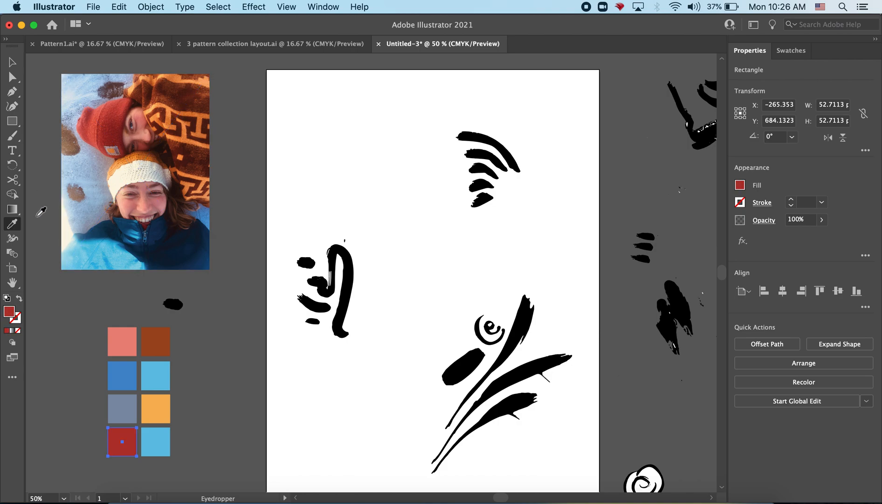
{"action": "key", "text": "v"}
Fill the right square of the fourth row with a very dark brown sampled from the patterned blanket
{"action": "left_click", "coordinate": [166, 446]}
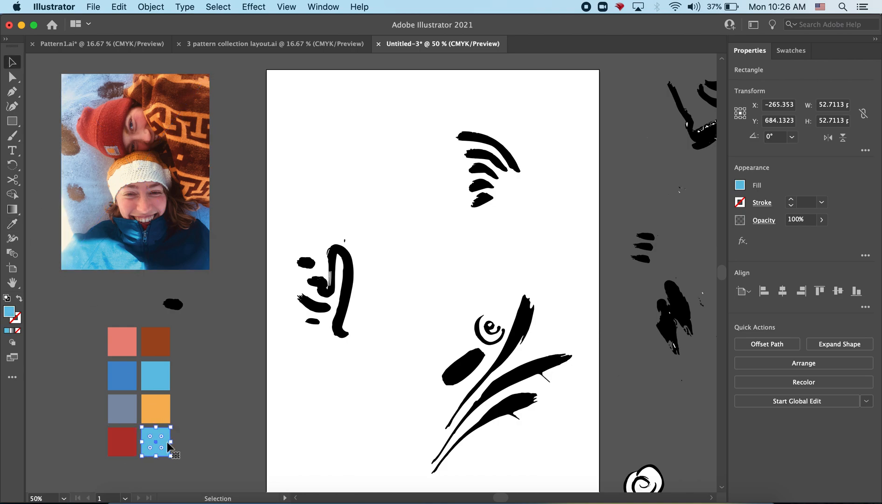
{"action": "key", "text": "i"}
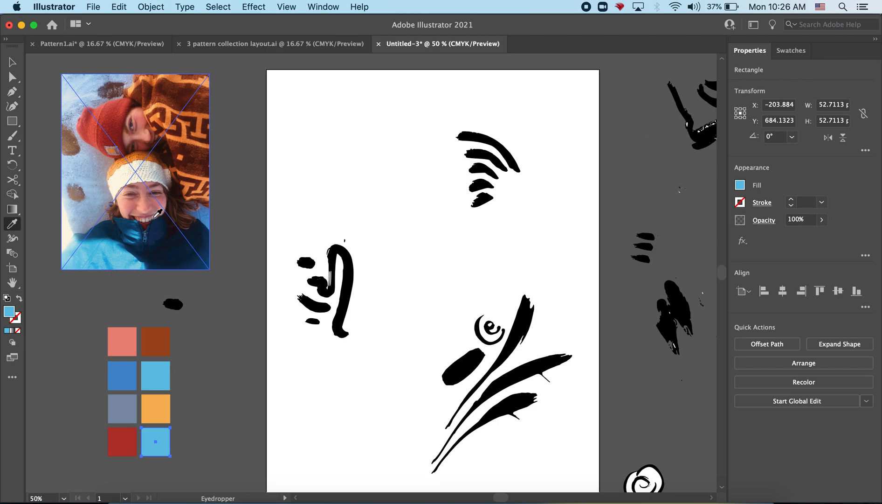
{"action": "left_click", "coordinate": [195, 159]}
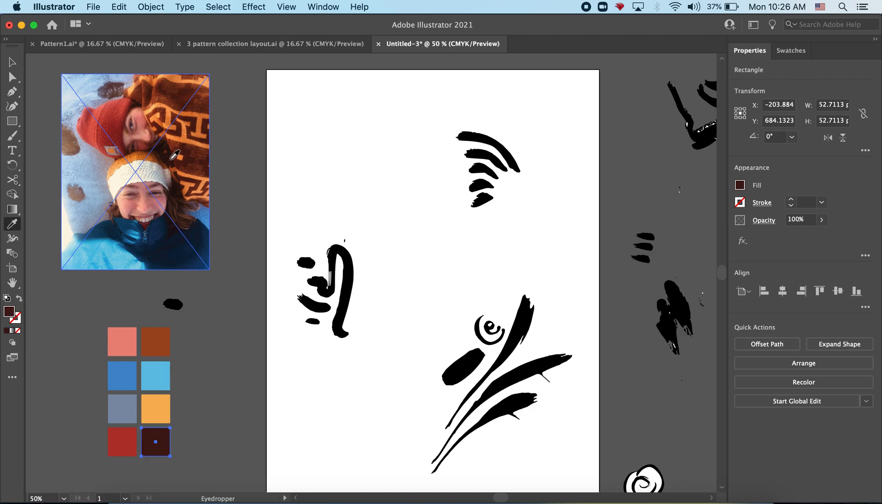
{"action": "left_click", "coordinate": [11, 61]}
{"action": "left_click", "coordinate": [221, 412]}
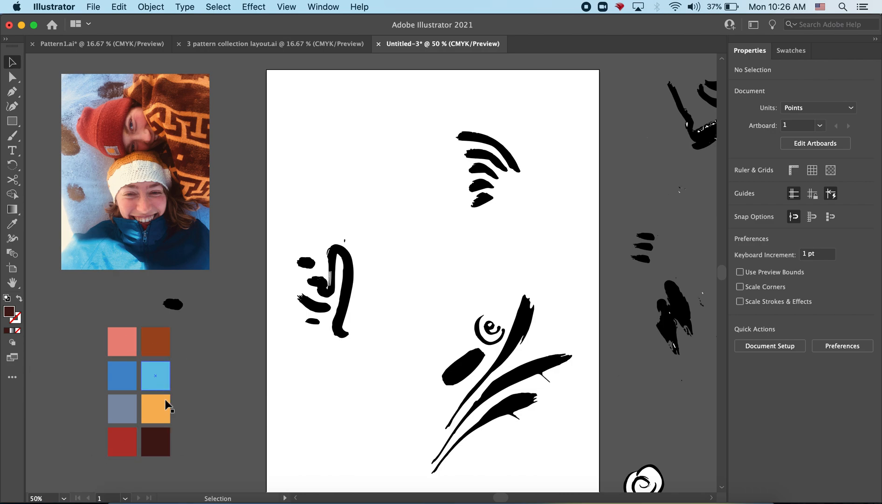
Delete the greyish blue square and move the deep red square up into its place
{"action": "left_click", "coordinate": [124, 403]}
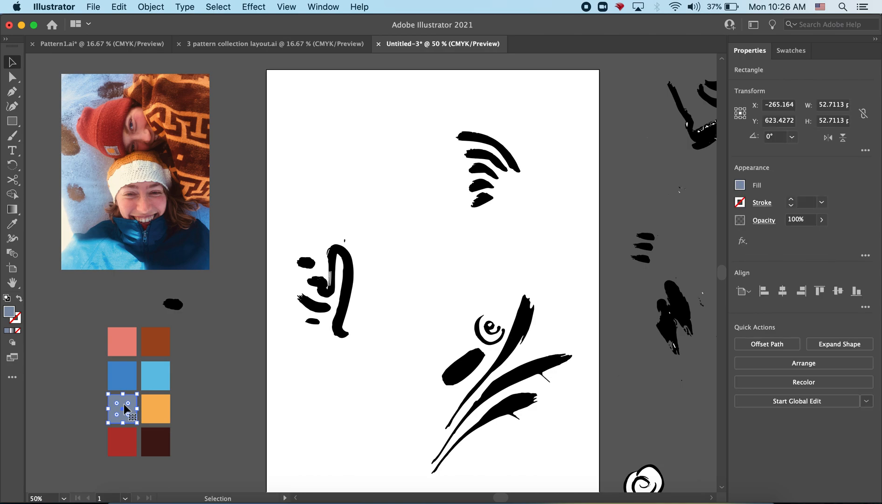
{"action": "key", "text": "Delete"}
{"action": "left_click_drag", "start_coordinate": [122, 442], "coordinate": [124, 415]}
{"action": "left_click", "coordinate": [210, 403]}
Delete the medium blue square and move the dark brown square into its place in the second row
{"action": "left_click", "coordinate": [118, 376]}
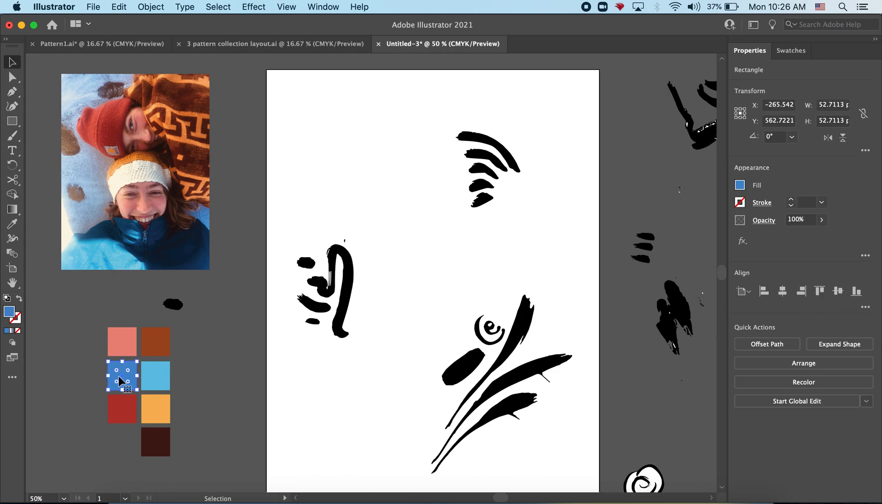
{"action": "key", "text": "Delete"}
{"action": "left_click_drag", "start_coordinate": [156, 452], "coordinate": [121, 381]}
{"action": "left_click", "coordinate": [216, 388]}
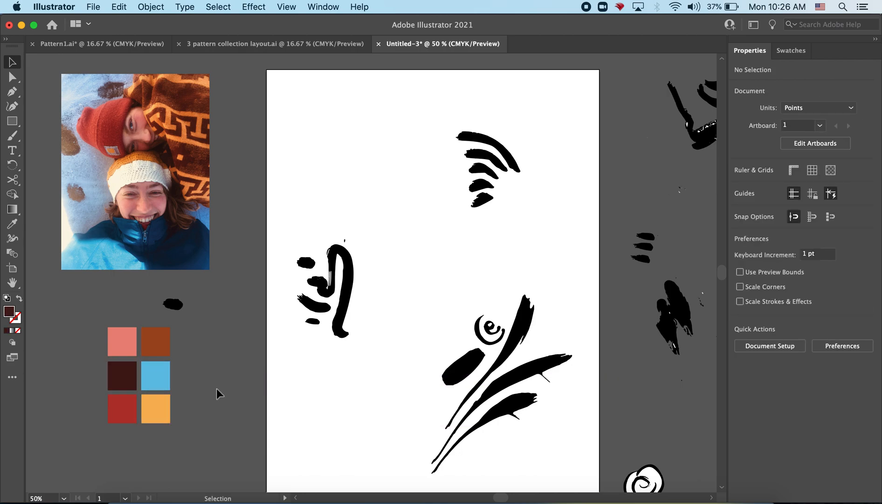
Resample the bottom-right square's fill, trying the knitted hat and settling on a soft light orange from the blanket's pattern
{"action": "left_click", "coordinate": [163, 413]}
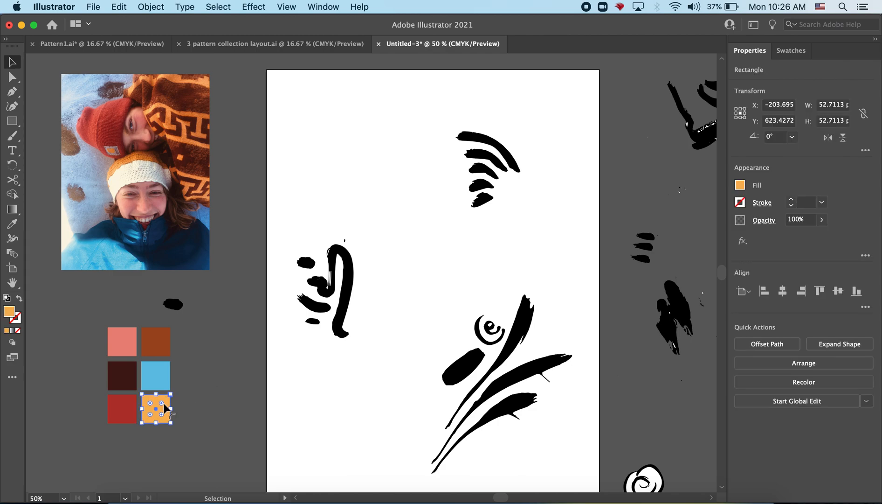
{"action": "key", "text": "i"}
{"action": "left_click", "coordinate": [145, 154]}
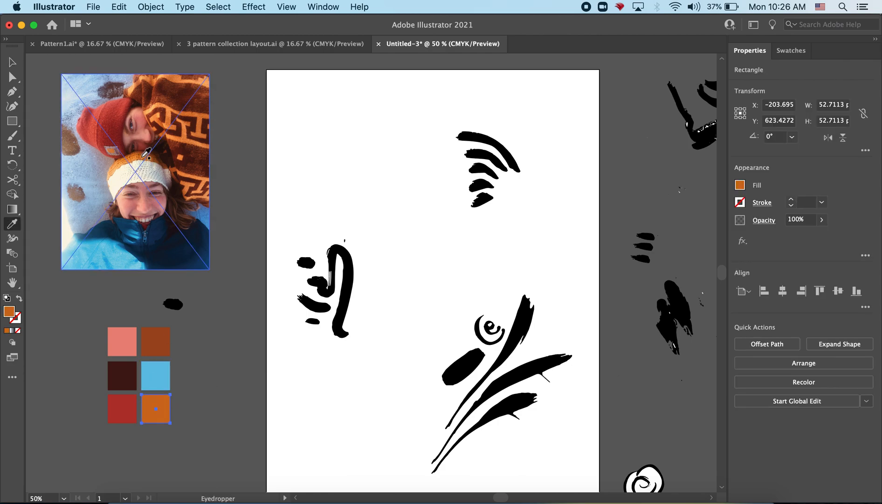
{"action": "left_click", "coordinate": [146, 154]}
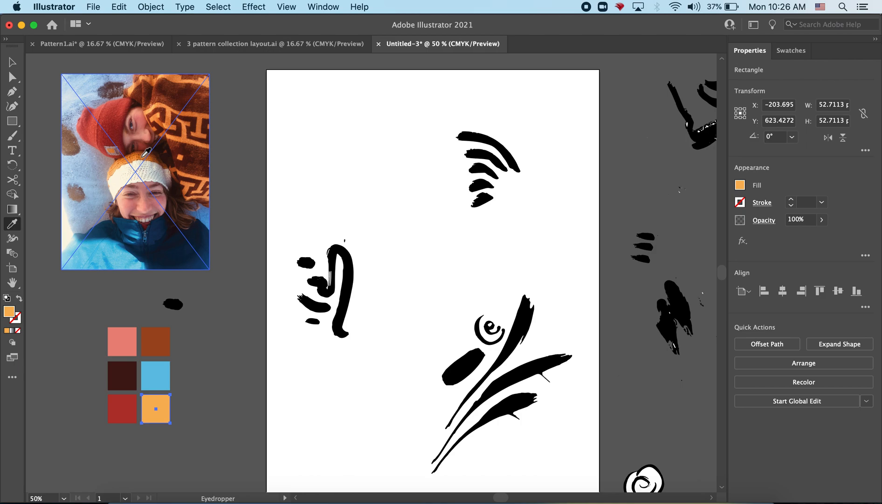
{"action": "left_click", "coordinate": [188, 134]}
{"action": "left_click", "coordinate": [188, 137]}
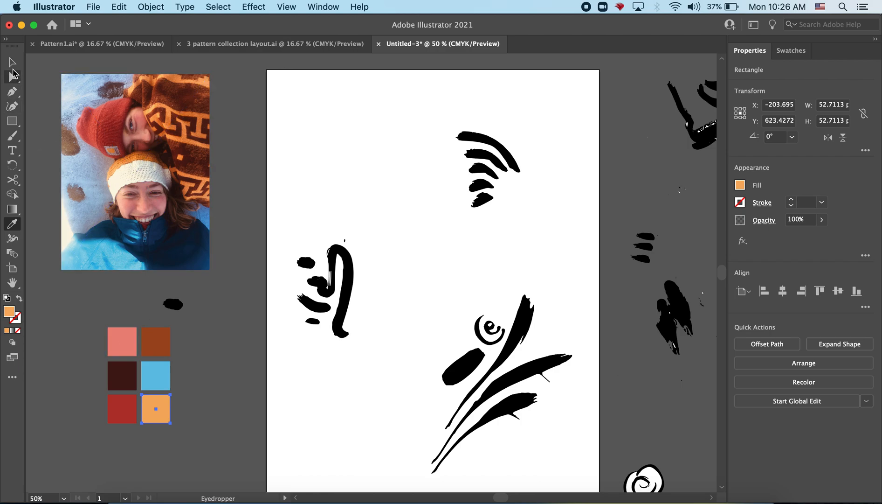
{"action": "left_click", "coordinate": [13, 65]}
{"action": "left_click", "coordinate": [81, 406]}
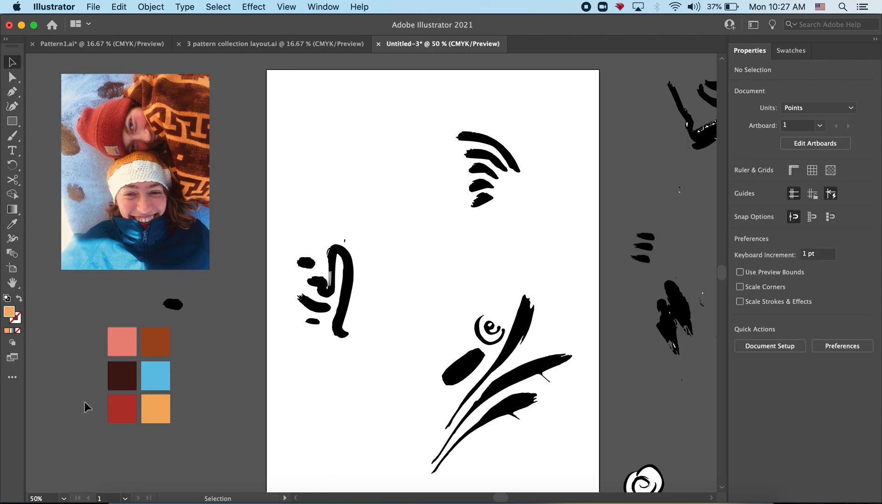
Resample the top-left square's fill as a slightly deeper salmon pink from the face under the red hat
{"action": "left_click", "coordinate": [128, 340]}
{"action": "key", "text": "i"}
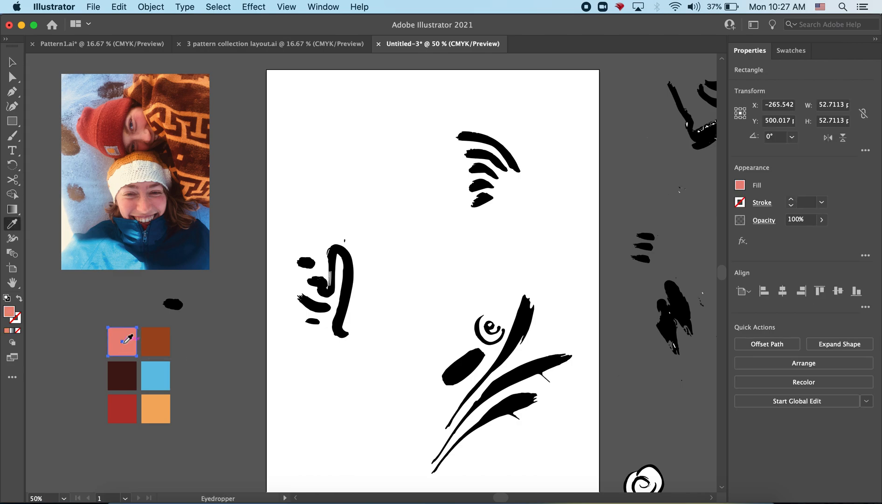
{"action": "left_click", "coordinate": [135, 113]}
{"action": "left_click", "coordinate": [142, 118]}
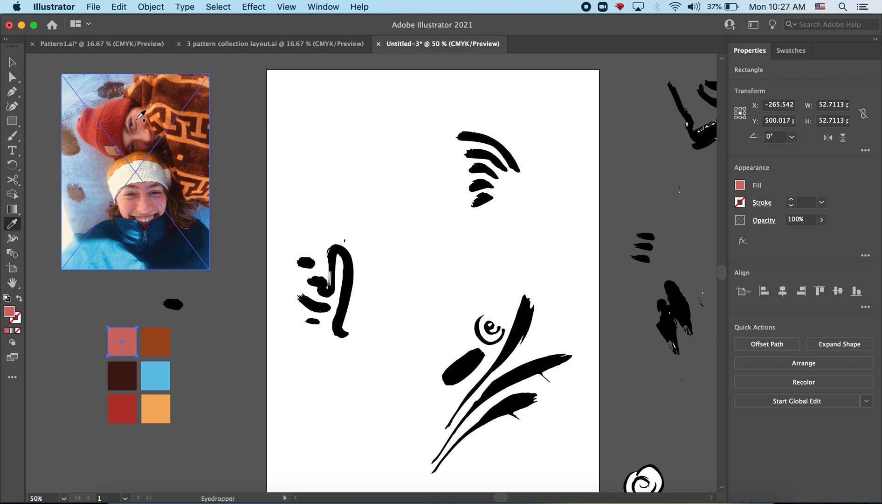
{"action": "left_click", "coordinate": [144, 114]}
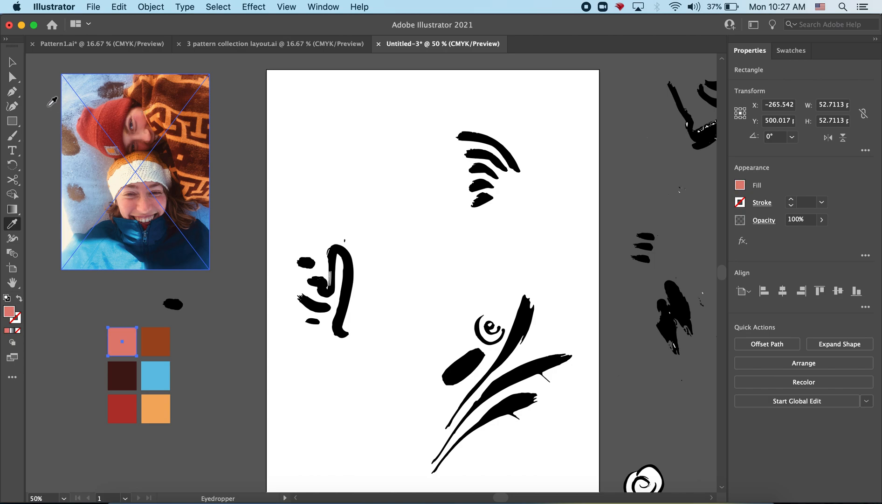
{"action": "left_click", "coordinate": [13, 61]}
{"action": "left_click", "coordinate": [207, 385]}
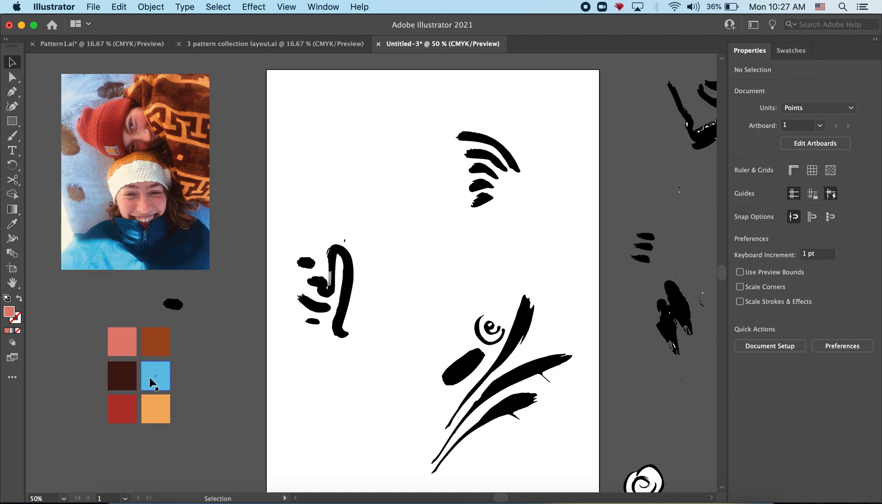
Show the document's swatches and select the rust-brown square with the RGB colour mixing controls open
{"action": "left_click", "coordinate": [804, 58]}
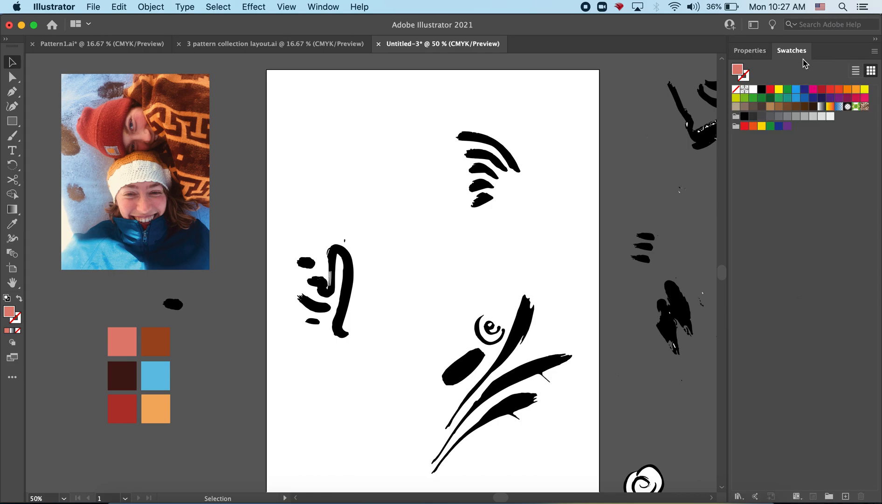
{"action": "left_click", "coordinate": [154, 327]}
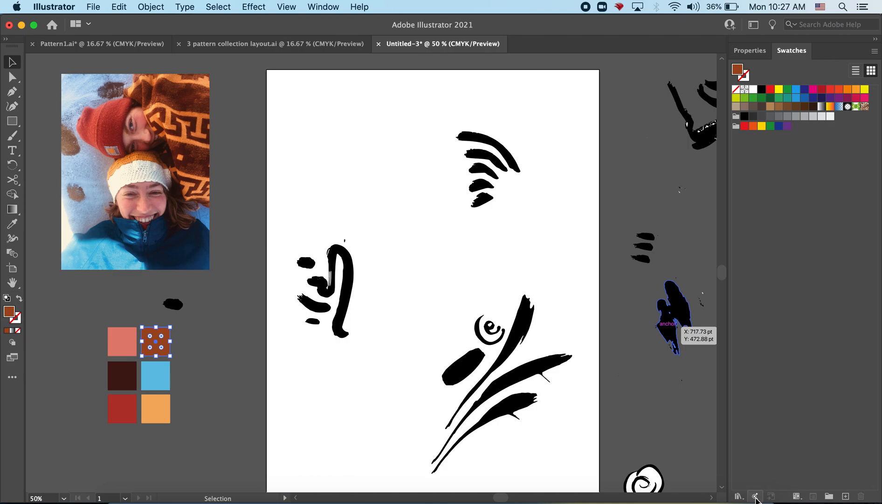
{"action": "left_click", "coordinate": [312, 6]}
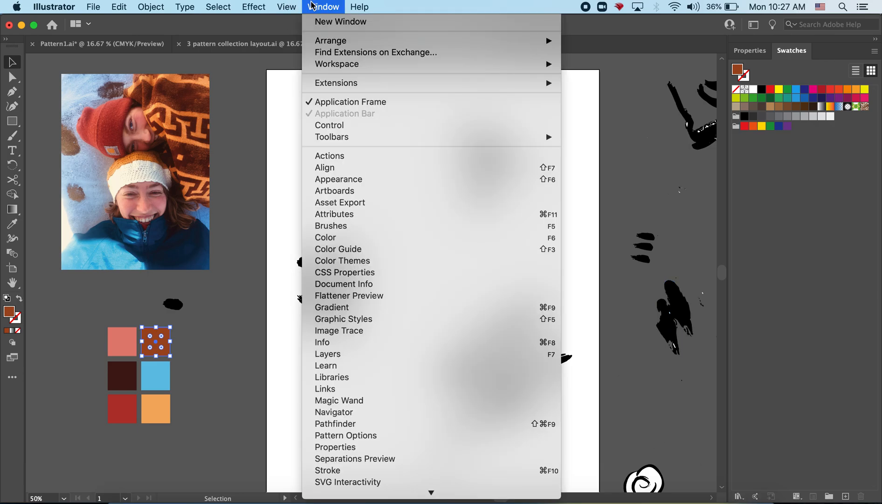
{"action": "left_click", "coordinate": [350, 239]}
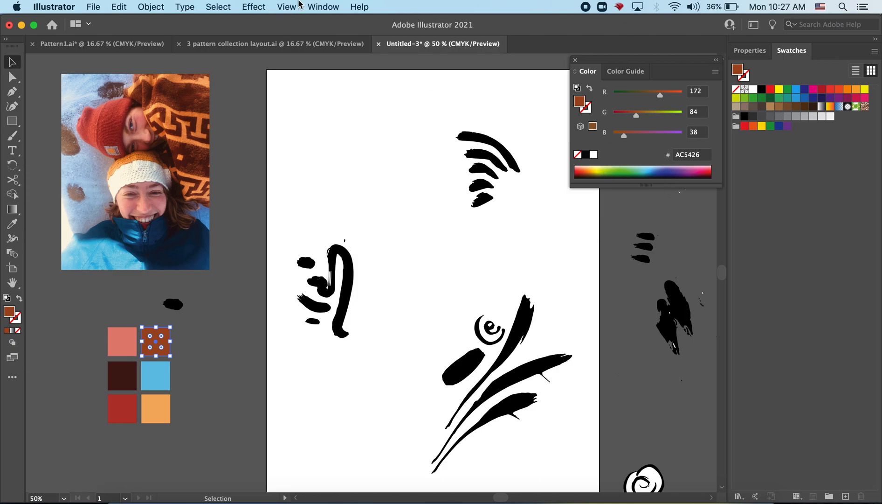
{"action": "left_click", "coordinate": [319, 7]}
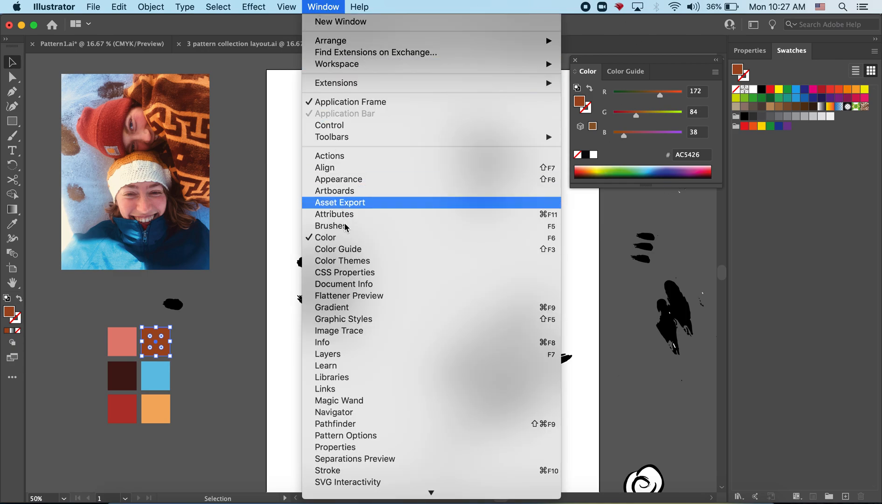
{"action": "left_click", "coordinate": [214, 367]}
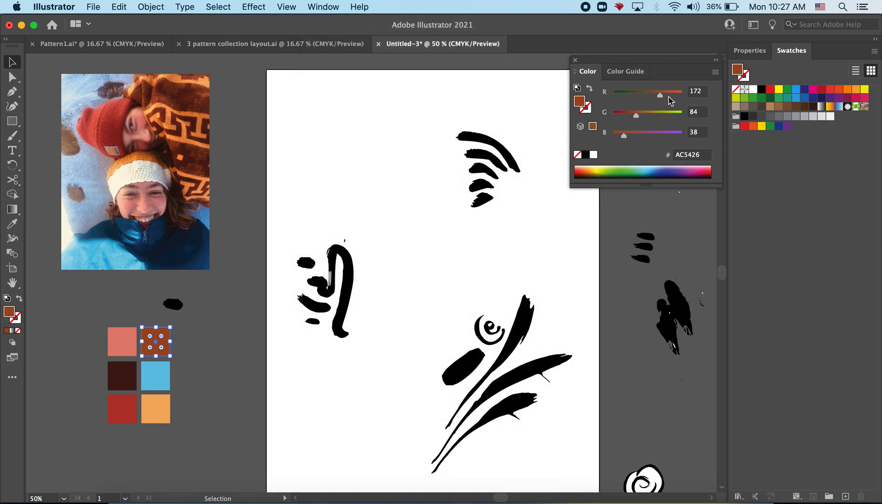
Try other fills on the rust-brown square with the RGB sliders and the colour spectrum, including blue, green, orange and dark purple
{"action": "left_click_drag", "start_coordinate": [659, 96], "coordinate": [645, 127]}
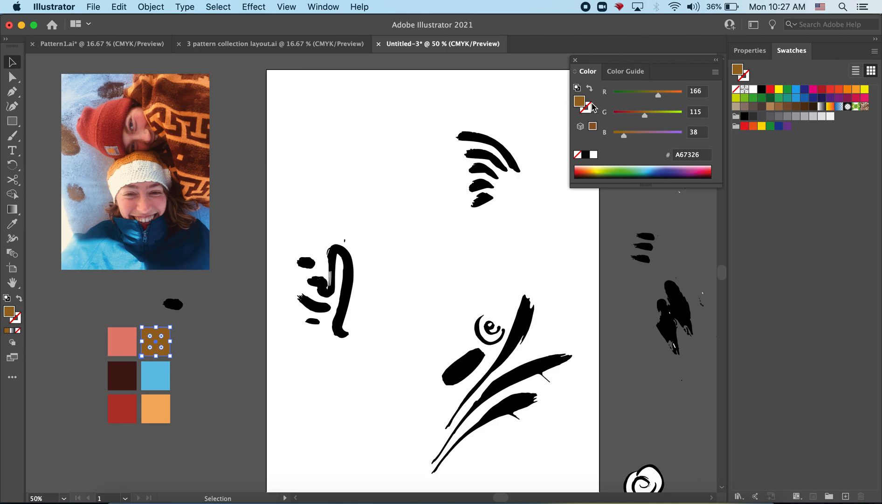
{"action": "mouse_move", "coordinate": [624, 137]}
{"action": "left_mouse_down"}
{"action": "mouse_move", "coordinate": [660, 136]}
{"action": "mouse_move", "coordinate": [634, 149]}
{"action": "left_mouse_up"}
{"action": "left_click", "coordinate": [653, 173]}
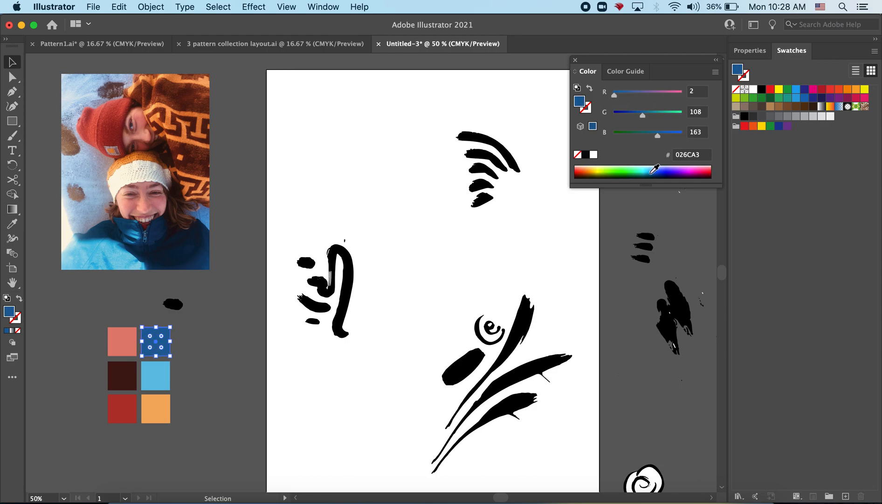
{"action": "left_click", "coordinate": [665, 171]}
{"action": "left_click", "coordinate": [619, 166]}
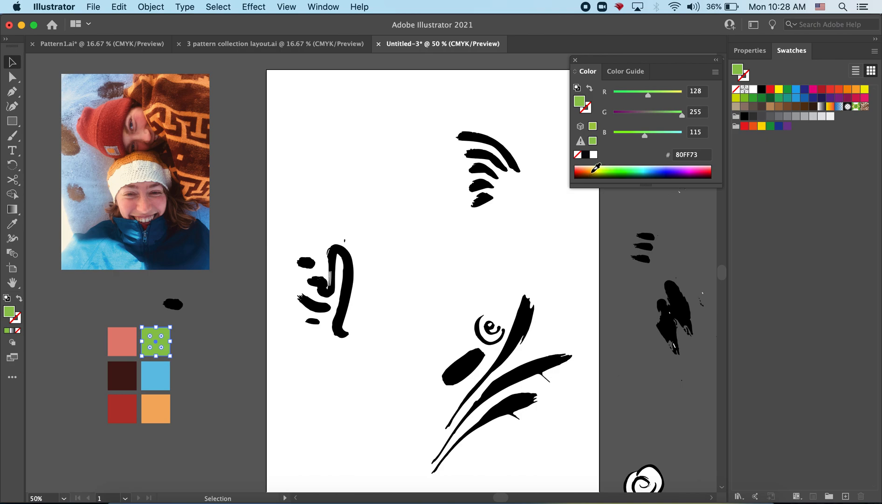
{"action": "left_click", "coordinate": [593, 169]}
{"action": "left_click", "coordinate": [583, 169]}
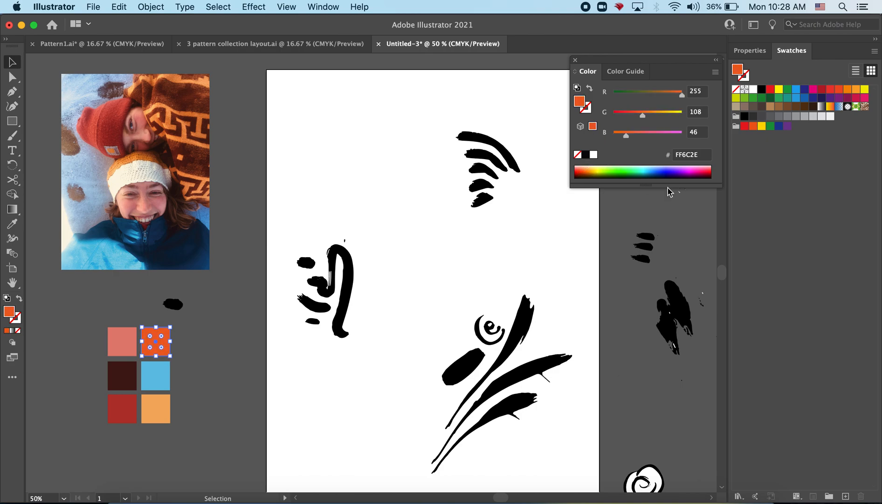
{"action": "left_click", "coordinate": [705, 172]}
{"action": "left_click", "coordinate": [702, 175]}
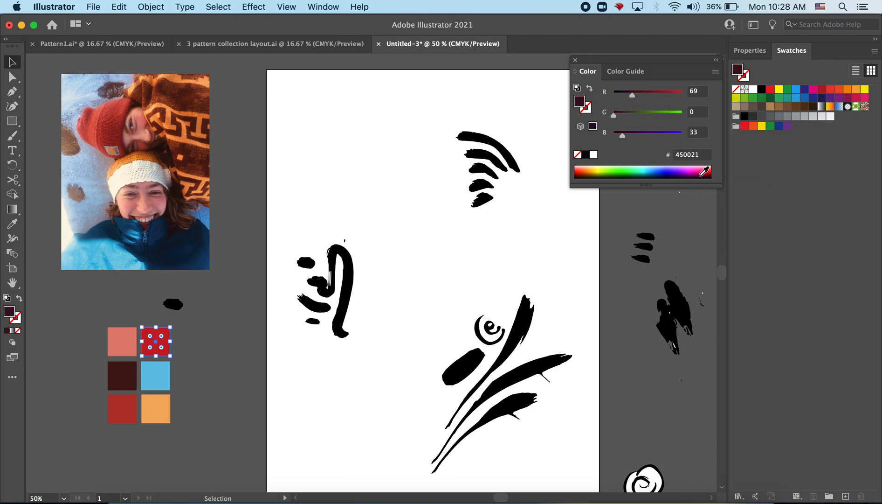
{"action": "left_click", "coordinate": [684, 174]}
{"action": "left_click", "coordinate": [658, 167]}
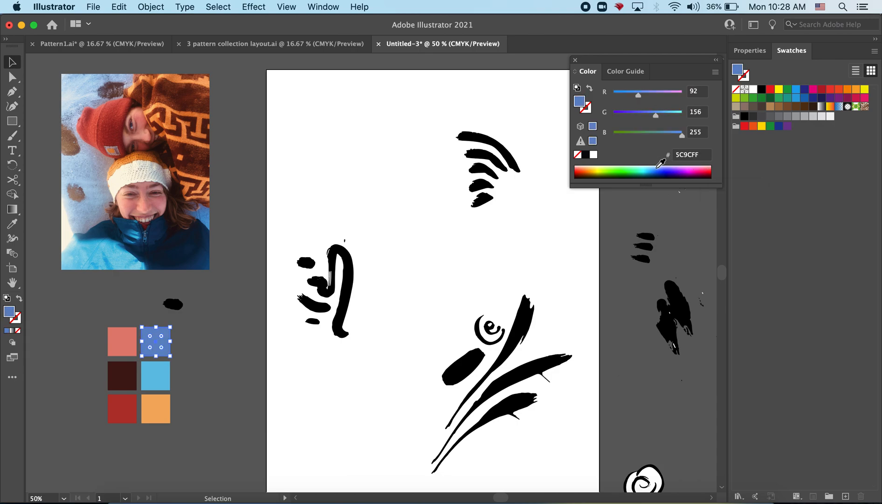
Undo the trial colours on the top-right square and the last resample of the top-left pink square, and collapse the colour controls
{"action": "key", "text": "super+z"}
{"action": "key", "text": "super+z"}
{"action": "key", "text": "super+z"}
{"action": "key", "text": "super+z"}
{"action": "key", "text": "super+z"}
{"action": "key", "text": "super+z"}
{"action": "key", "text": "super+z"}
{"action": "key", "text": "super+z"}
{"action": "key", "text": "super+z"}
{"action": "key", "text": "super+z"}
{"action": "key", "text": "super+z"}
{"action": "key", "text": "super+z"}
{"action": "key", "text": "super+z"}
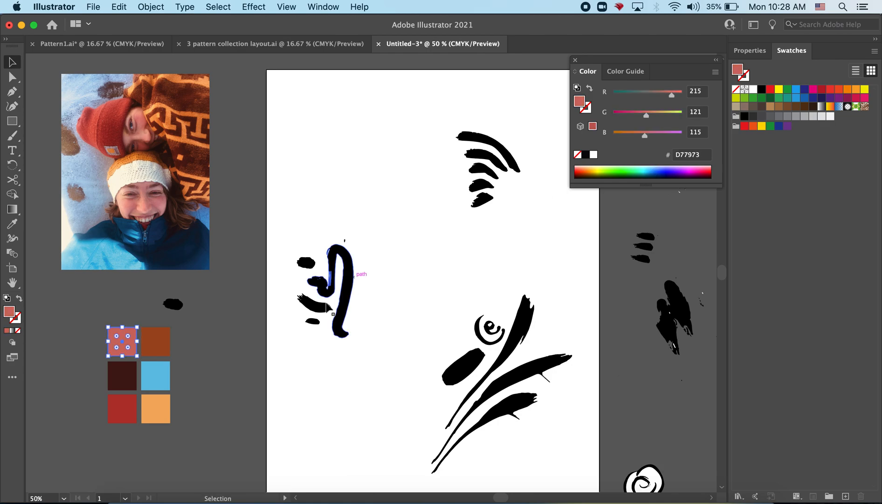
{"action": "left_click", "coordinate": [227, 377]}
{"action": "left_click", "coordinate": [717, 60]}
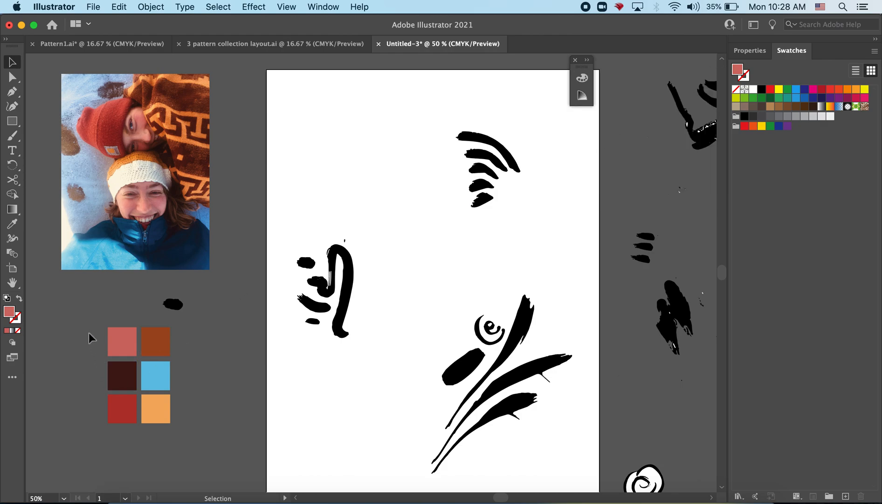
Save the colours of all six palette squares as a new swatch colour group created from the selected artwork
{"action": "left_click_drag", "start_coordinate": [214, 409], "coordinate": [219, 416]}
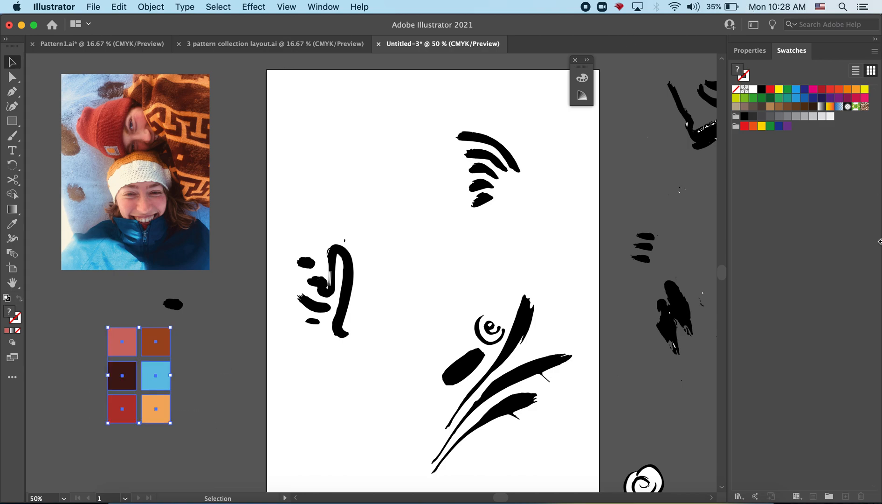
{"action": "left_click", "coordinate": [829, 497]}
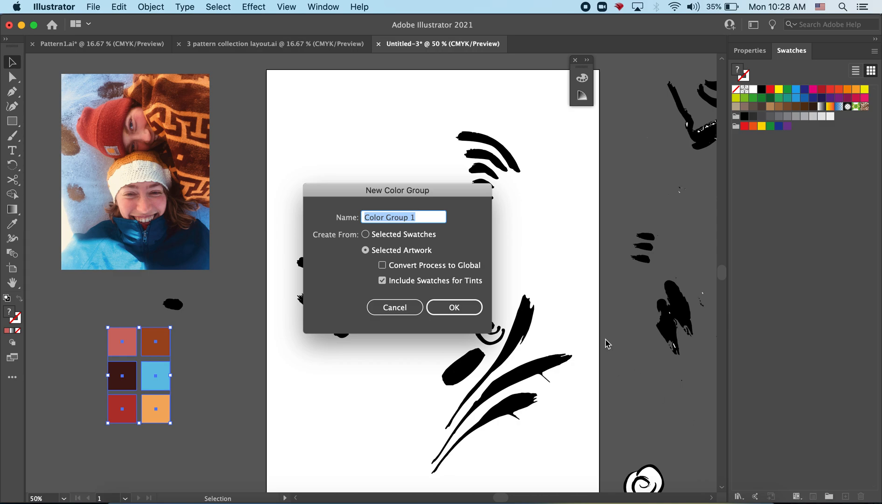
{"action": "left_click", "coordinate": [464, 308]}
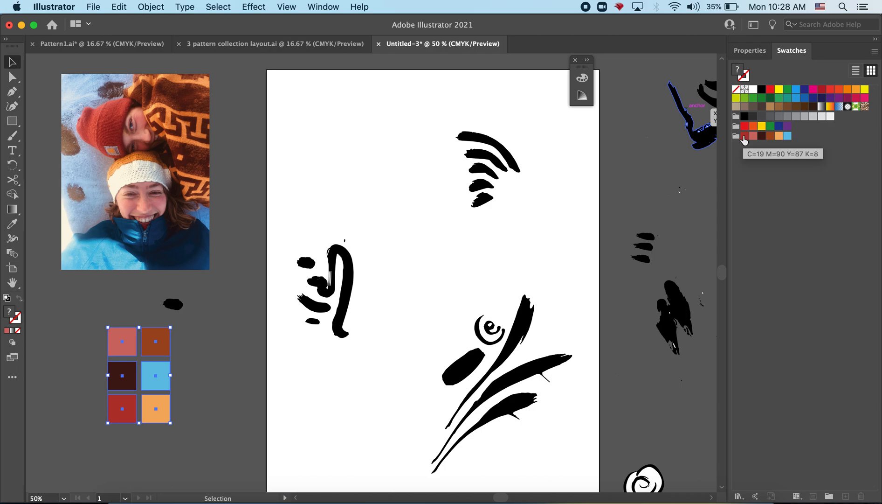
Recolour the upper three strokes of the arc motif from the outside in with the palette's light blue, dark brown and salmon pink
{"action": "left_click", "coordinate": [513, 161]}
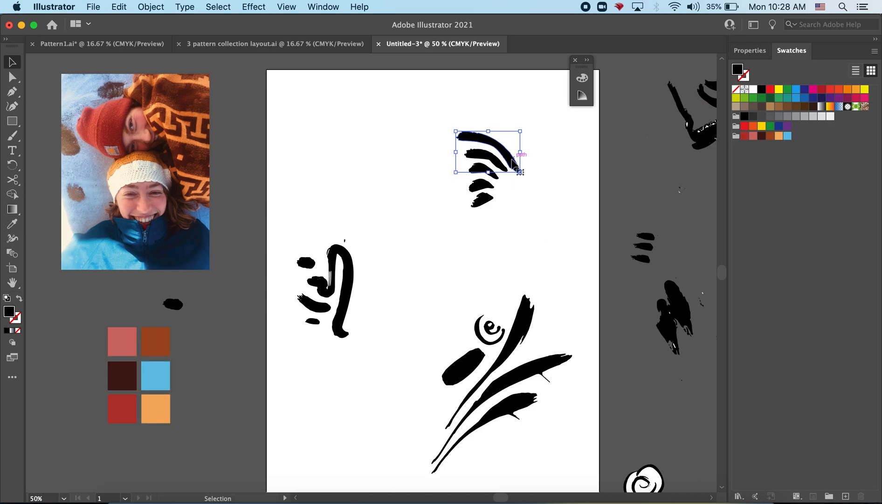
{"action": "left_click", "coordinate": [788, 136]}
{"action": "left_click", "coordinate": [495, 159]}
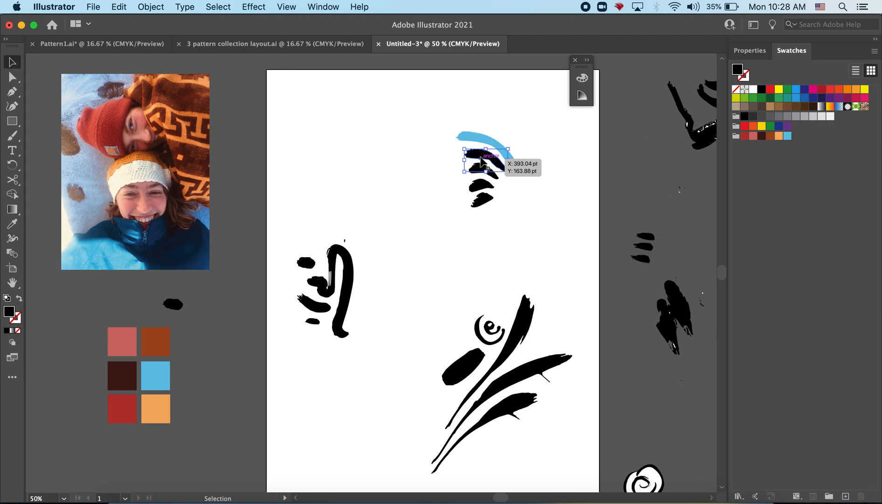
{"action": "left_click", "coordinate": [762, 135]}
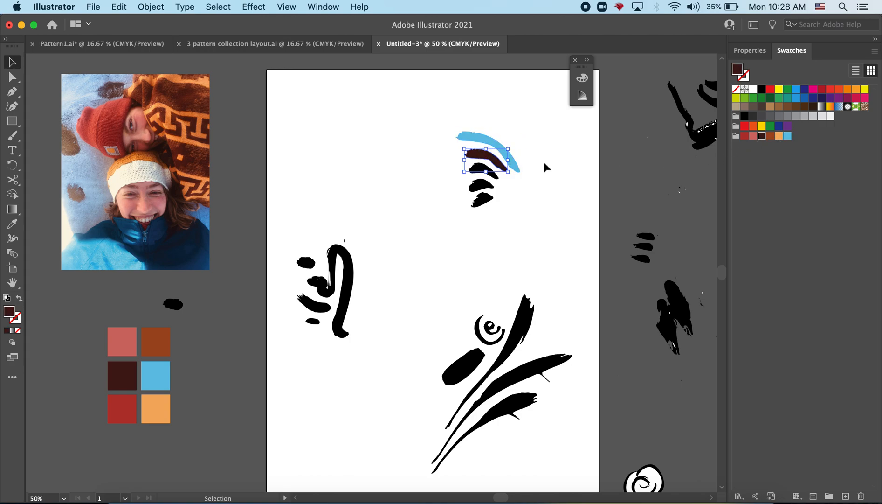
{"action": "left_click", "coordinate": [486, 172]}
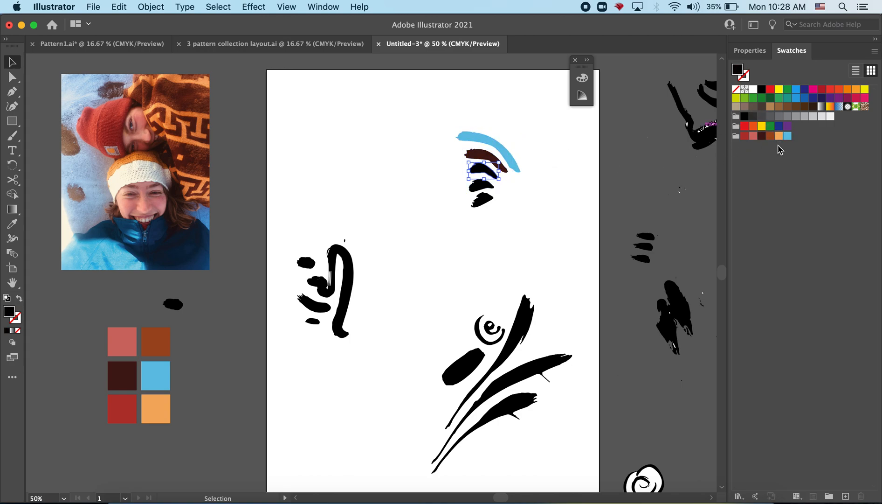
{"action": "left_click", "coordinate": [753, 136]}
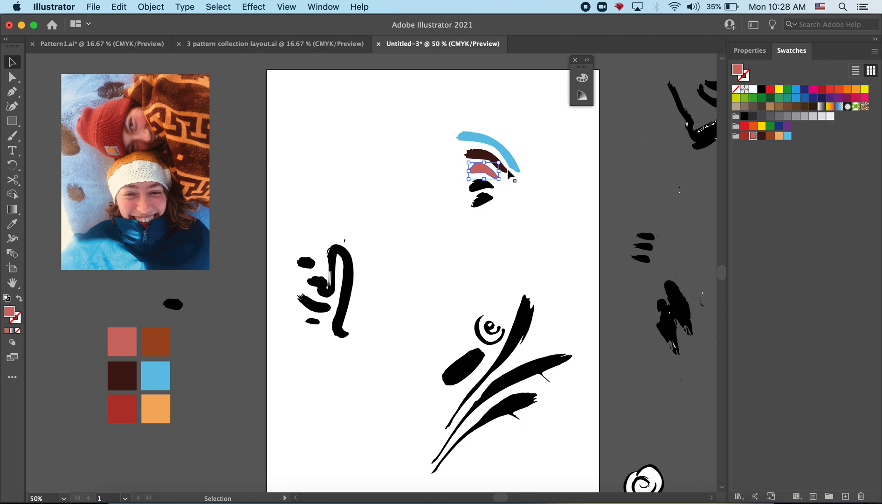
Fill the arc motif's fourth stroke with the palette's light orange and its lowest stroke with the deep red
{"action": "left_click", "coordinate": [477, 186]}
{"action": "left_click", "coordinate": [779, 136]}
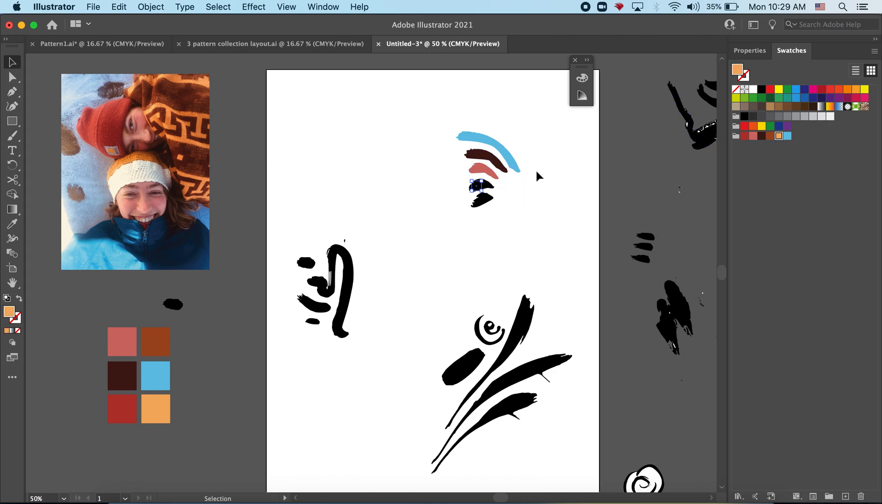
{"action": "left_click", "coordinate": [497, 185]}
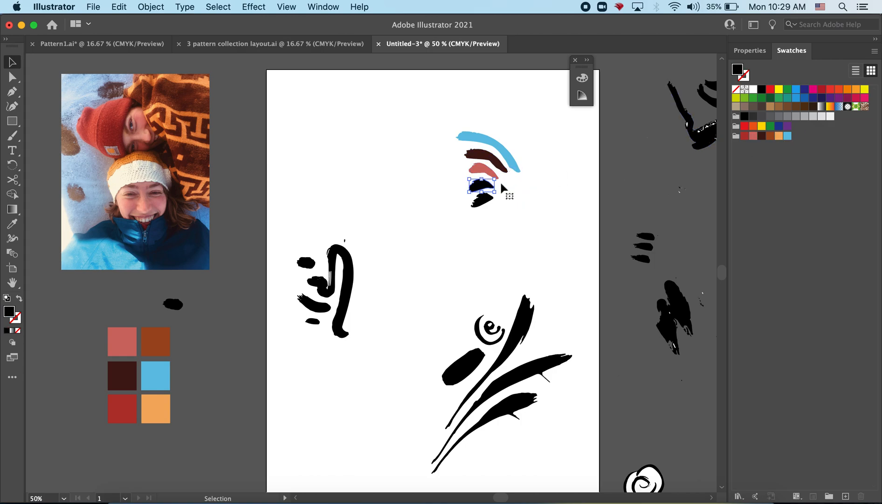
{"action": "left_click", "coordinate": [779, 136]}
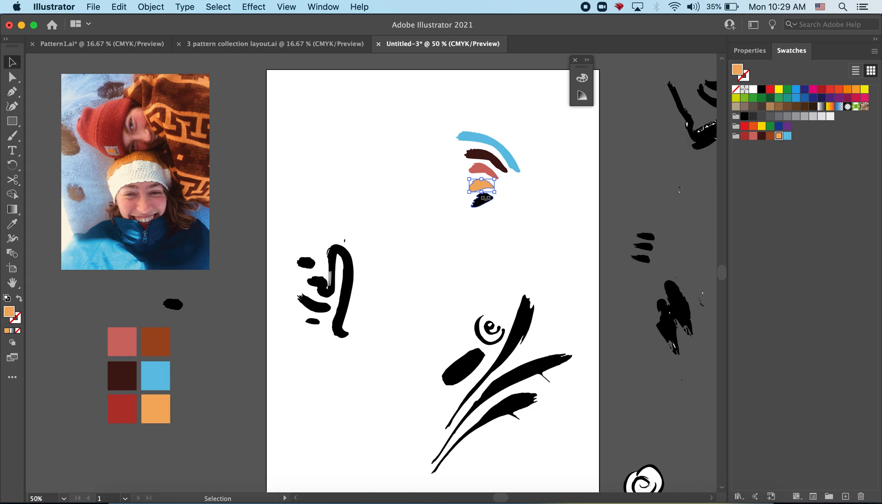
{"action": "left_click", "coordinate": [486, 201]}
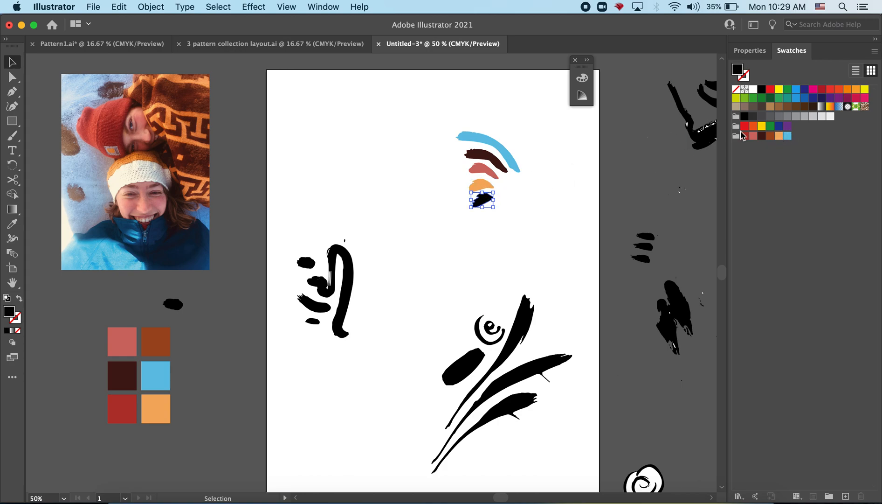
{"action": "left_click", "coordinate": [744, 136]}
{"action": "left_click", "coordinate": [499, 235]}
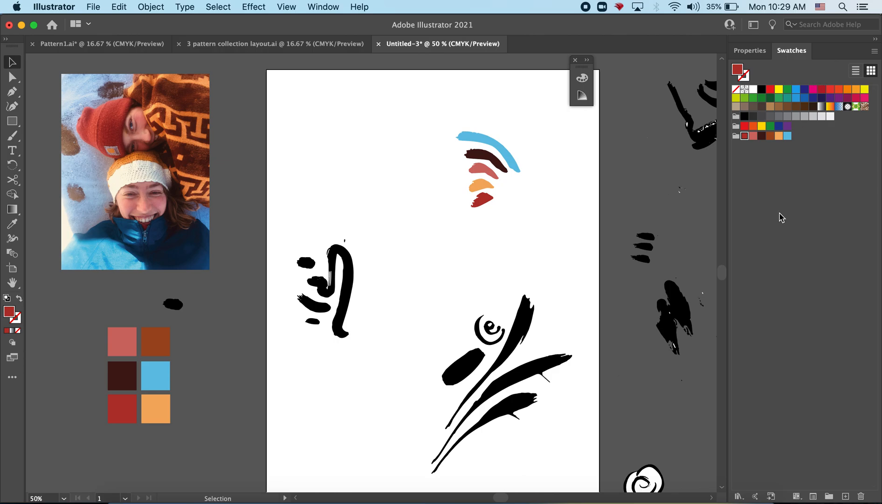
Browse the Color Guide's tints of the saved palette, sampling lighter reds and pinks and the lightest tint of dark brown
{"action": "left_click", "coordinate": [334, 6]}
{"action": "left_click", "coordinate": [365, 237]}
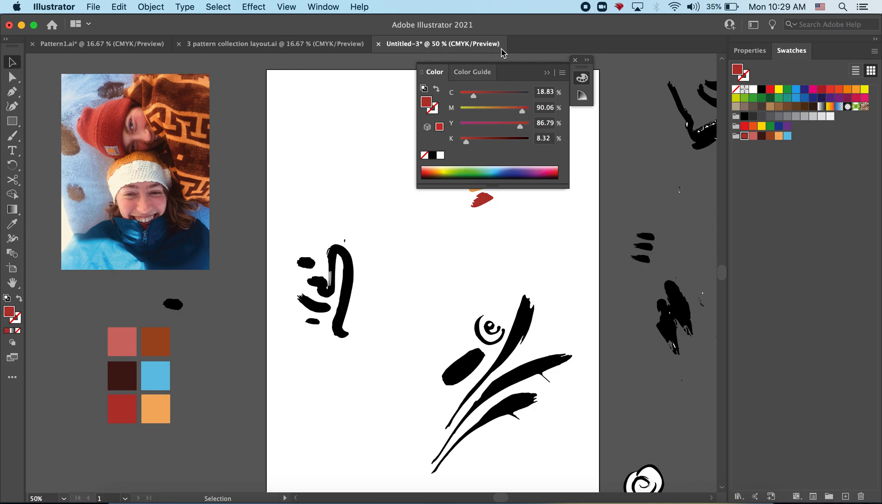
{"action": "left_click", "coordinate": [483, 74]}
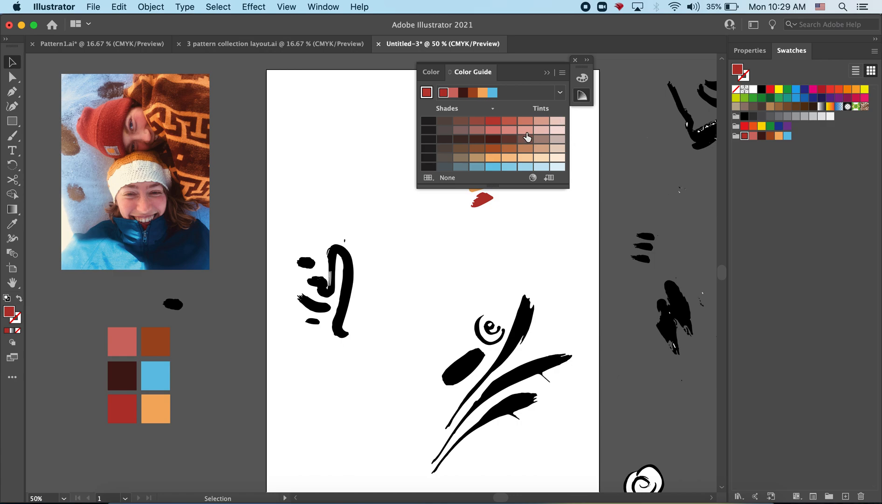
{"action": "left_click", "coordinate": [511, 122]}
{"action": "left_click", "coordinate": [525, 130]}
{"action": "left_click", "coordinate": [541, 130]}
{"action": "left_click", "coordinate": [558, 130]}
{"action": "left_click", "coordinate": [558, 140]}
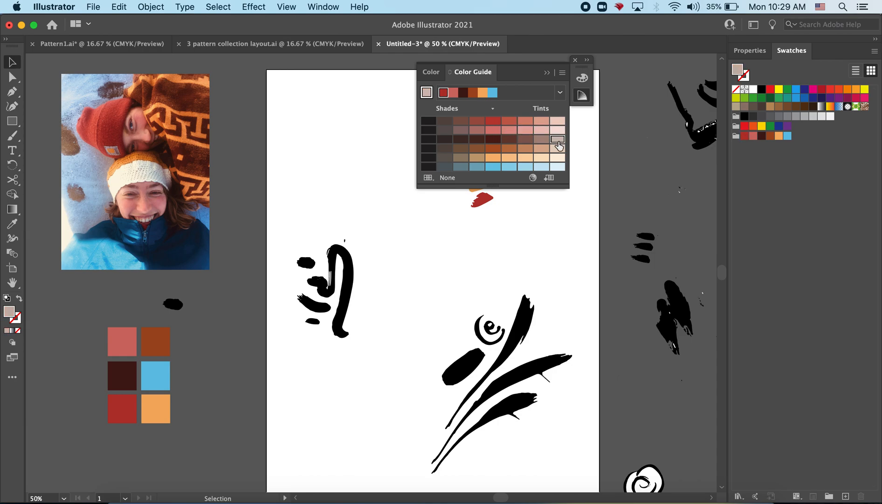
{"action": "left_click", "coordinate": [549, 73]}
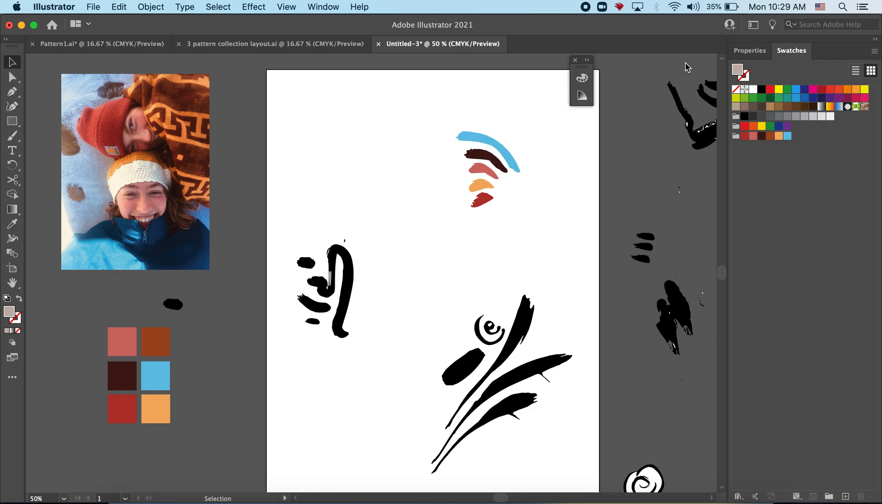
Dock the floating Color and Color Guide group beside Properties and Swatches, and show the swatches again
{"action": "left_click", "coordinate": [591, 60]}
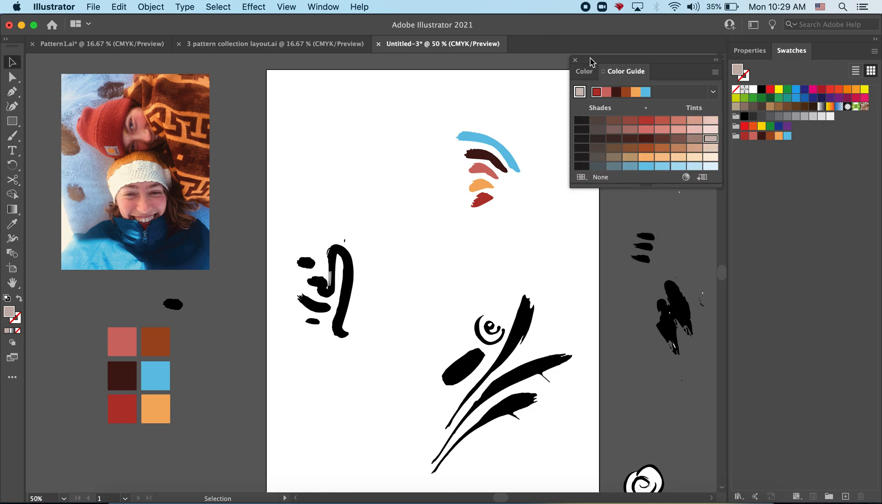
{"action": "left_click_drag", "start_coordinate": [635, 63], "coordinate": [848, 50]}
{"action": "left_click", "coordinate": [796, 50]}
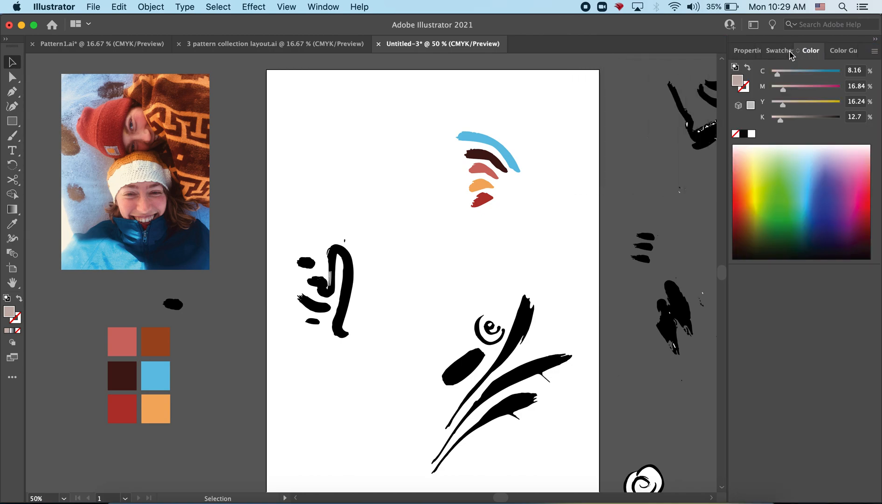
{"action": "left_click", "coordinate": [773, 52]}
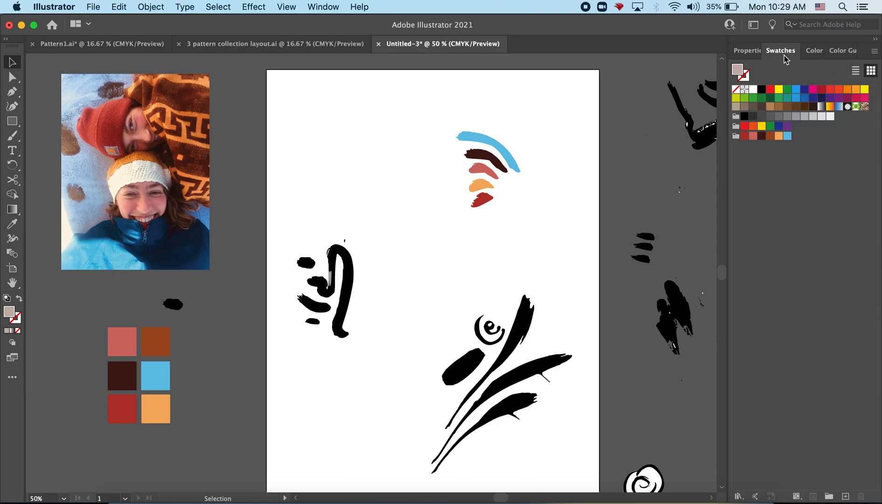
Fill the tall hooked stroke of the motif near the artboard's left edge with a light salmon-pink tint from the Color Guide
{"action": "left_click", "coordinate": [144, 398]}
{"action": "left_click", "coordinate": [405, 133]}
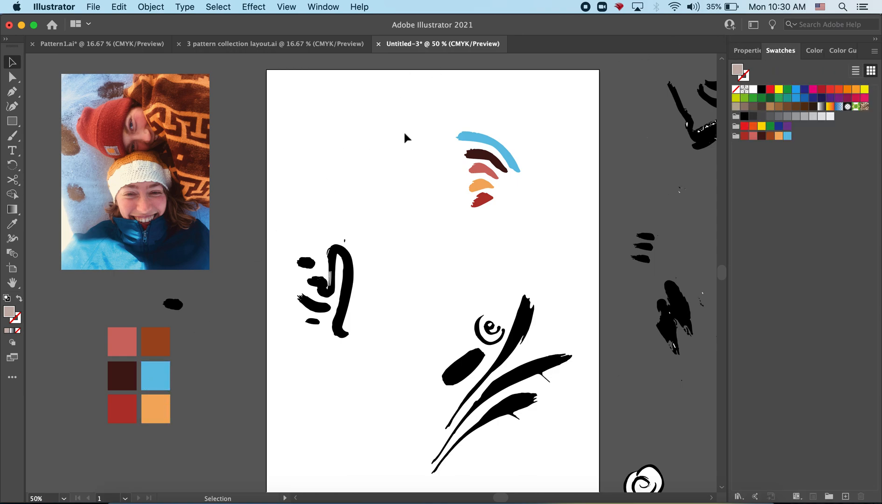
{"action": "left_click", "coordinate": [350, 282]}
{"action": "left_click", "coordinate": [298, 236]}
{"action": "left_click", "coordinate": [346, 272]}
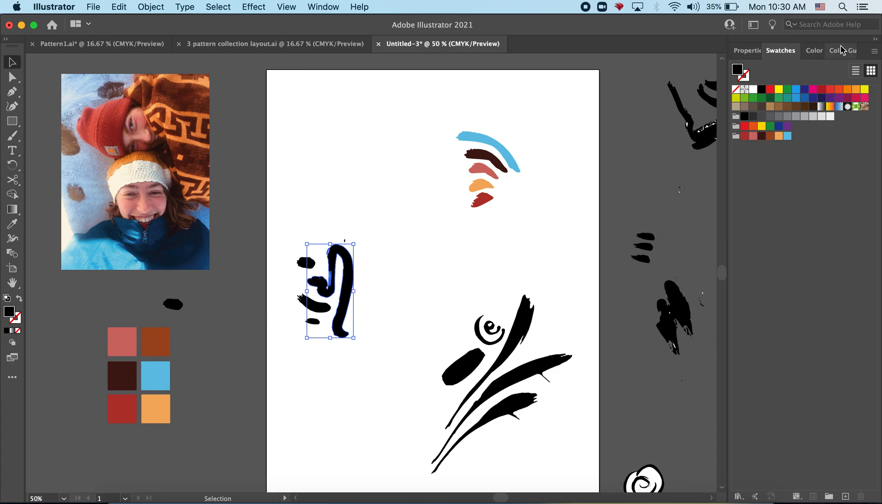
{"action": "left_click", "coordinate": [842, 50]}
{"action": "left_click", "coordinate": [838, 108]}
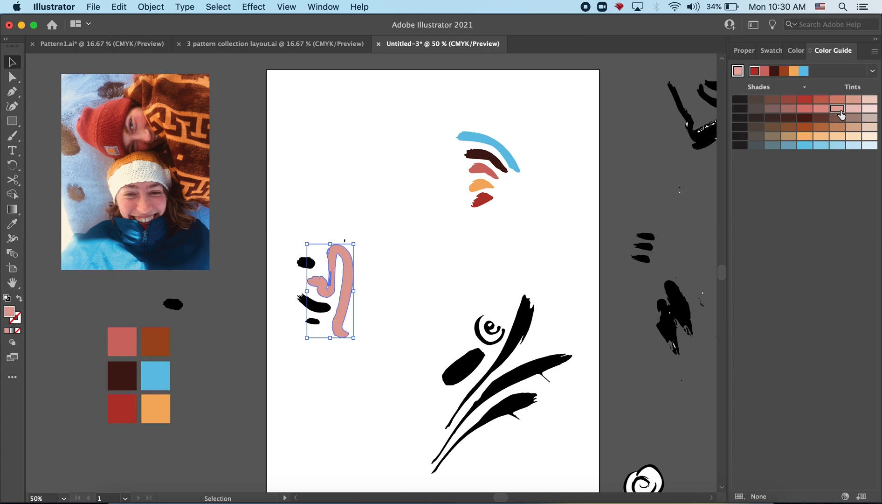
Fill the hooked motif's upper blob with red, its diagonal stroke with dark grey-blue and its lowest dash with a muted blue shade
{"action": "left_click", "coordinate": [305, 263]}
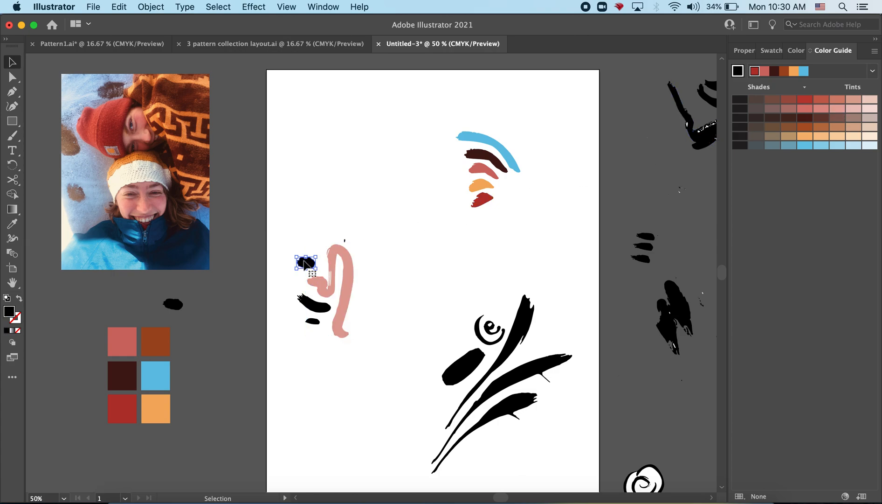
{"action": "left_click", "coordinate": [805, 99]}
{"action": "left_click", "coordinate": [319, 312]}
{"action": "left_click", "coordinate": [772, 145]}
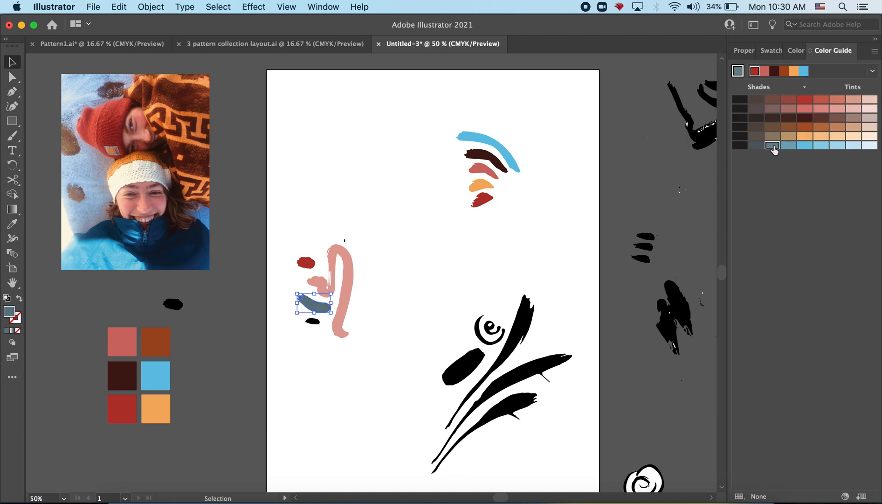
{"action": "left_click", "coordinate": [312, 322]}
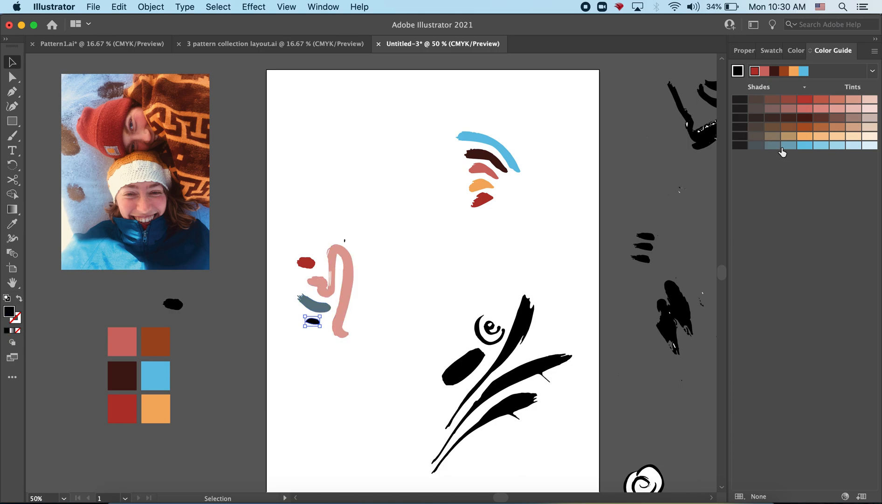
{"action": "left_click", "coordinate": [788, 146]}
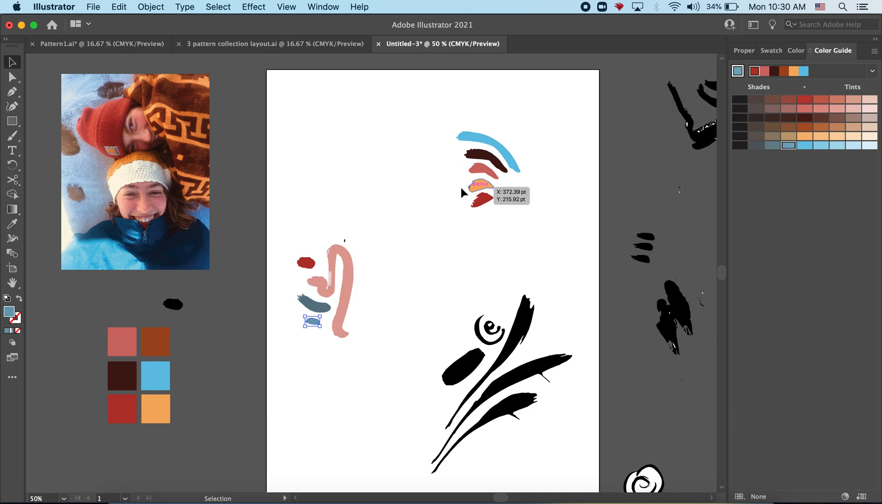
Recolour the blob above the hooked motif's short strokes with a pale tint of the palette's orange
{"action": "left_click", "coordinate": [307, 264]}
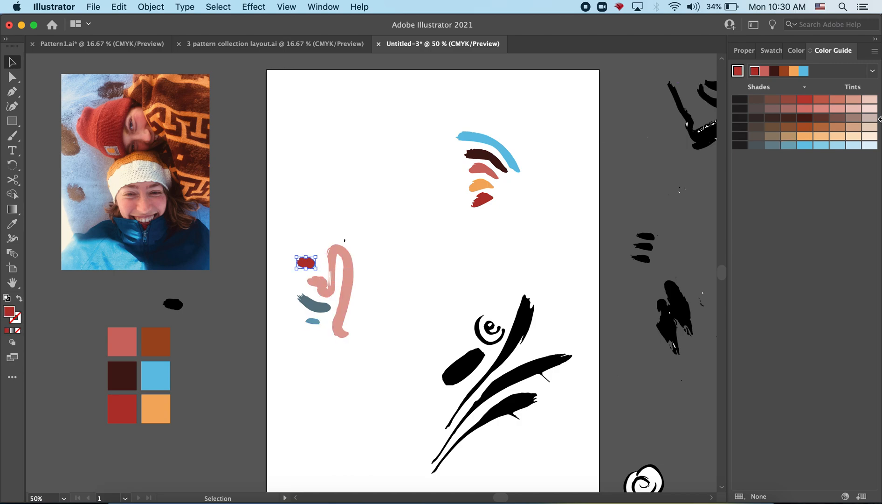
{"action": "left_click", "coordinate": [853, 110]}
{"action": "left_click", "coordinate": [853, 136]}
{"action": "left_click", "coordinate": [528, 258]}
Fill the leaf motif's oval with a slightly lighter tint of rust brown and its uppermost long stroke with the palette's dark brown
{"action": "left_click", "coordinate": [472, 357]}
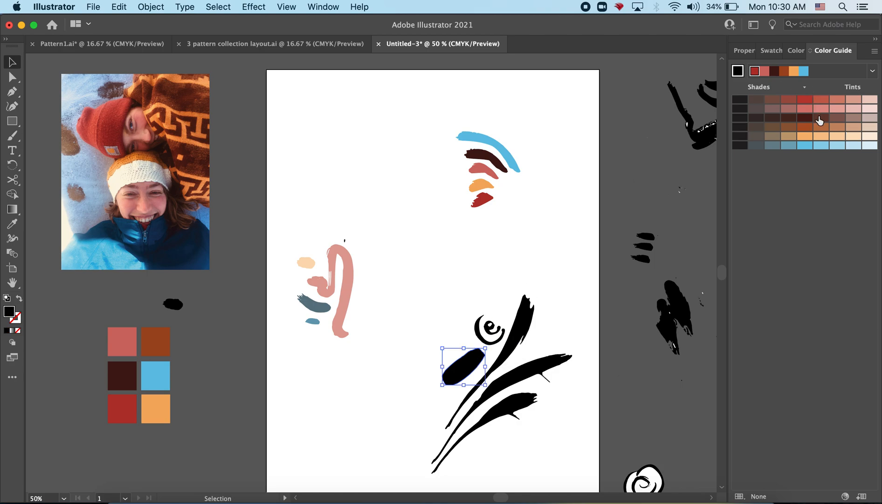
{"action": "left_click", "coordinate": [819, 130]}
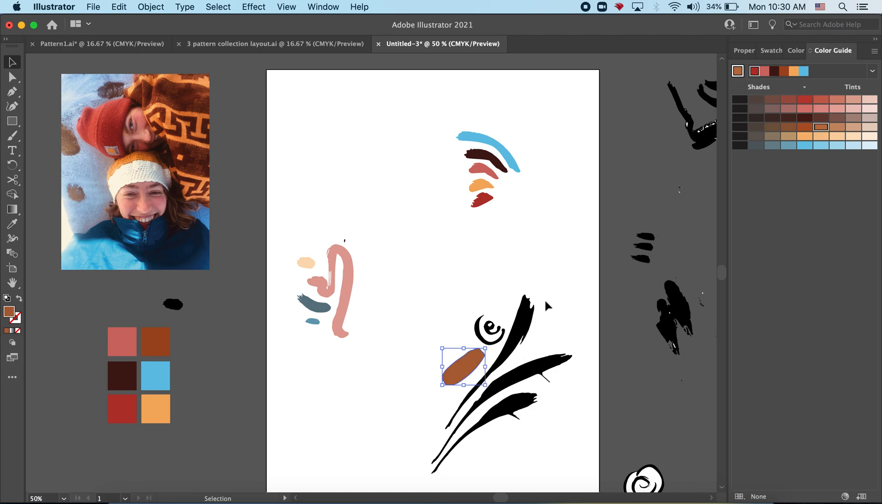
{"action": "left_click", "coordinate": [526, 329]}
{"action": "left_click", "coordinate": [804, 118]}
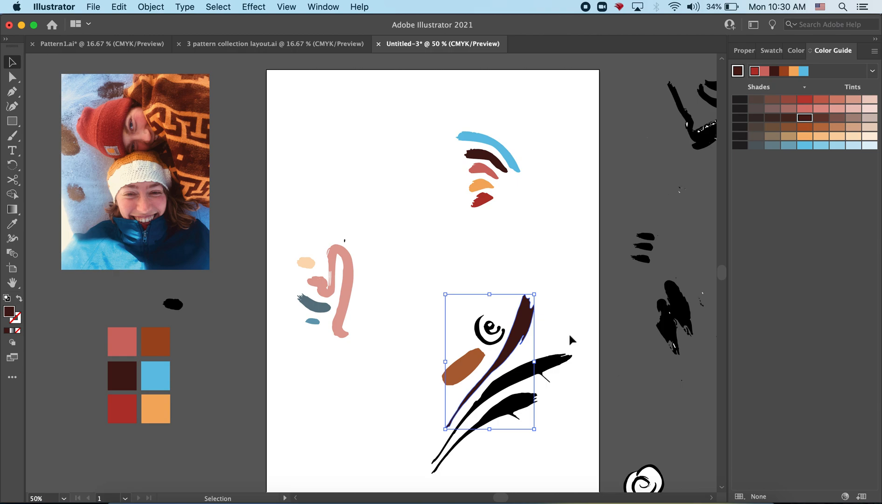
Fill the leaf motif's middle stroke with a medium tint of dark brown and its lowest stroke with a near-black shade of it
{"action": "left_click", "coordinate": [546, 365]}
{"action": "left_click", "coordinate": [788, 117]}
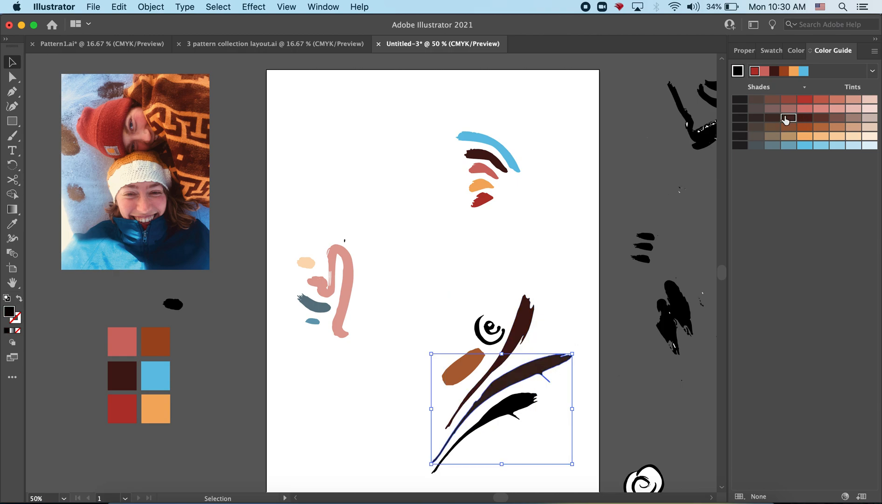
{"action": "left_click", "coordinate": [854, 118]}
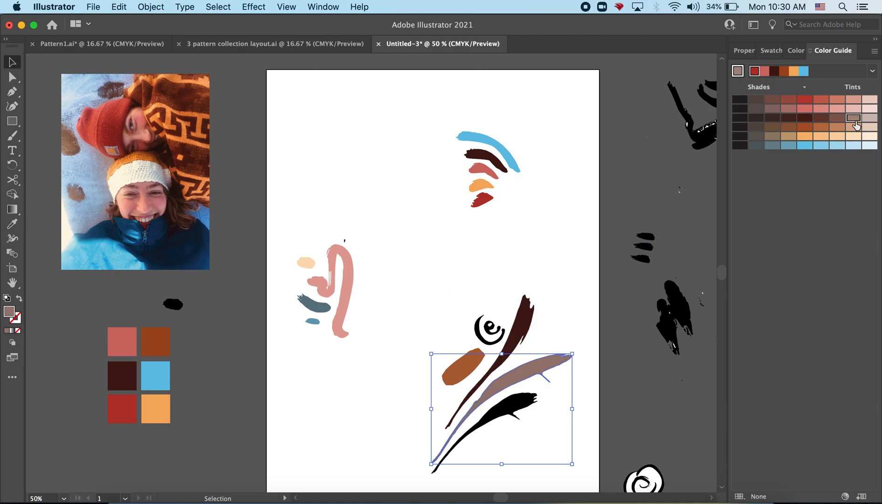
{"action": "left_click", "coordinate": [840, 122]}
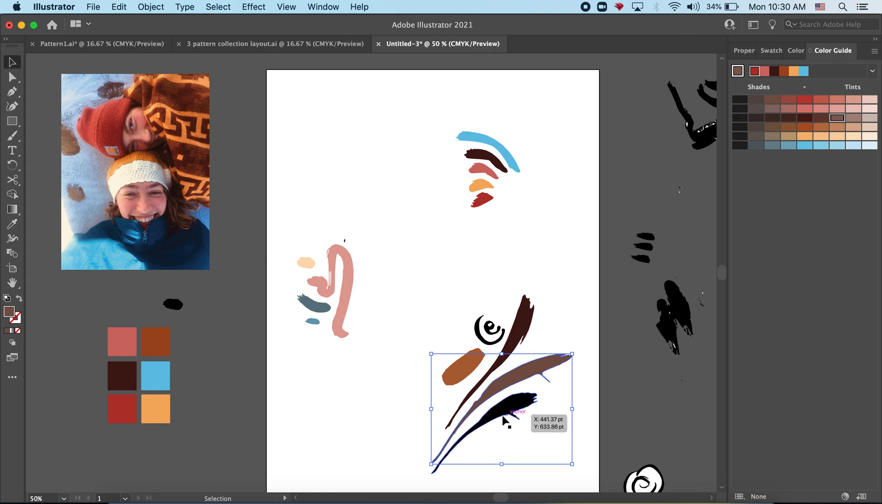
{"action": "left_click", "coordinate": [520, 407]}
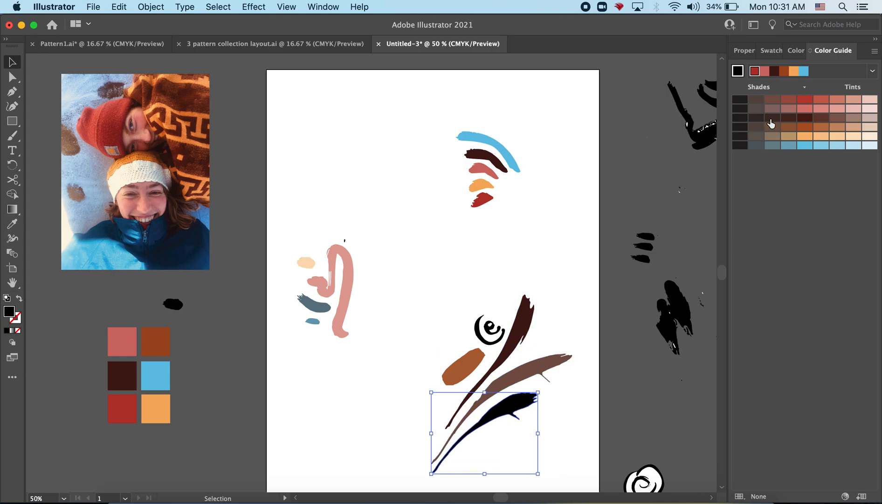
{"action": "left_click", "coordinate": [757, 120]}
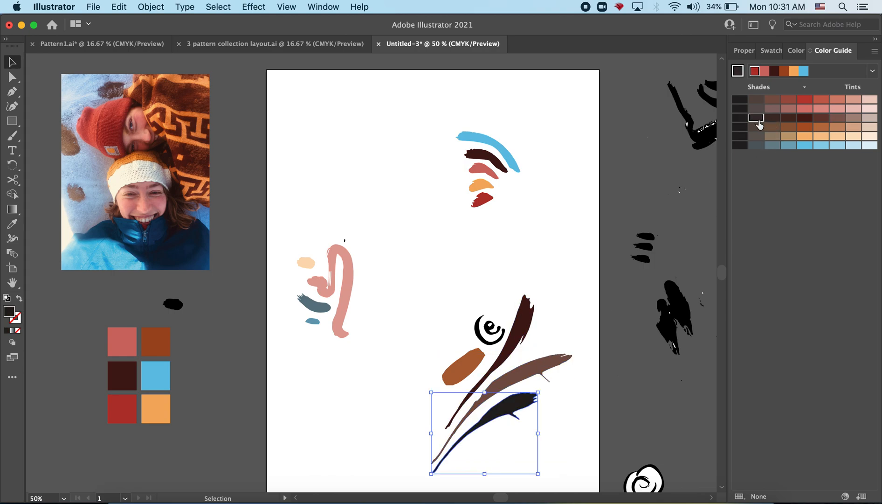
Fill the spiral's inner curl with the palette's light blue and its outer ring with a pale blue tint
{"action": "left_click", "coordinate": [505, 335]}
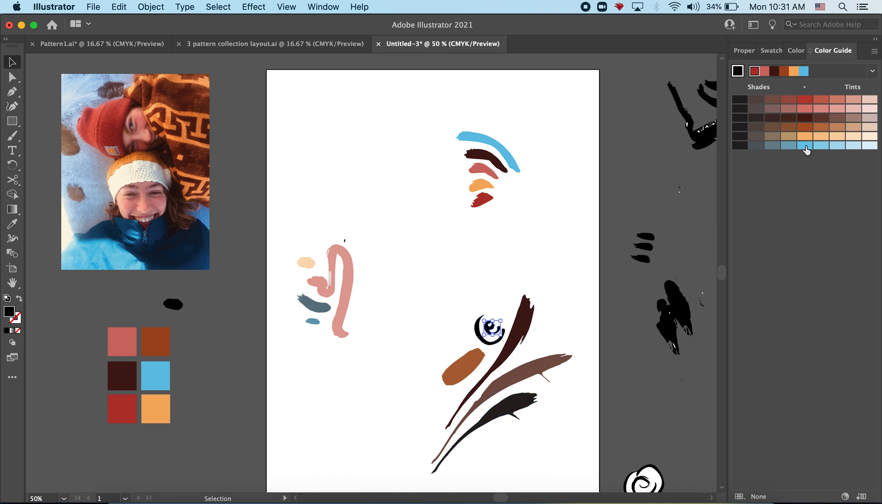
{"action": "left_click", "coordinate": [806, 145]}
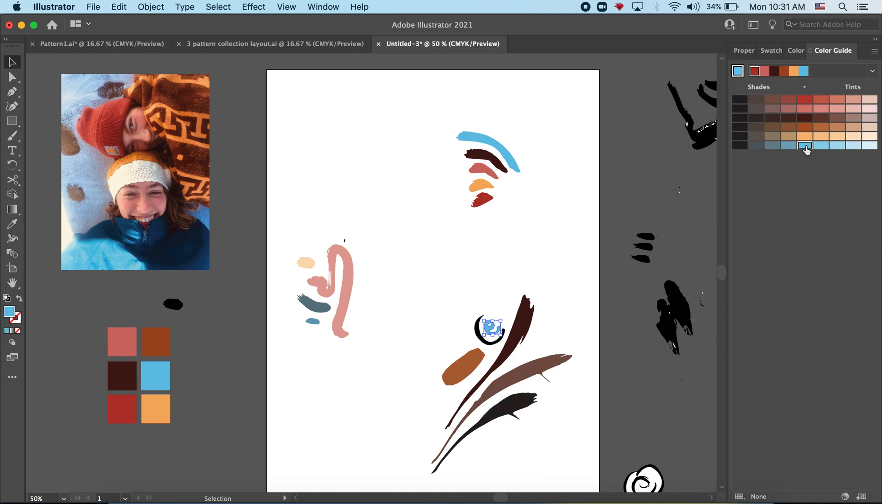
{"action": "left_click", "coordinate": [478, 332]}
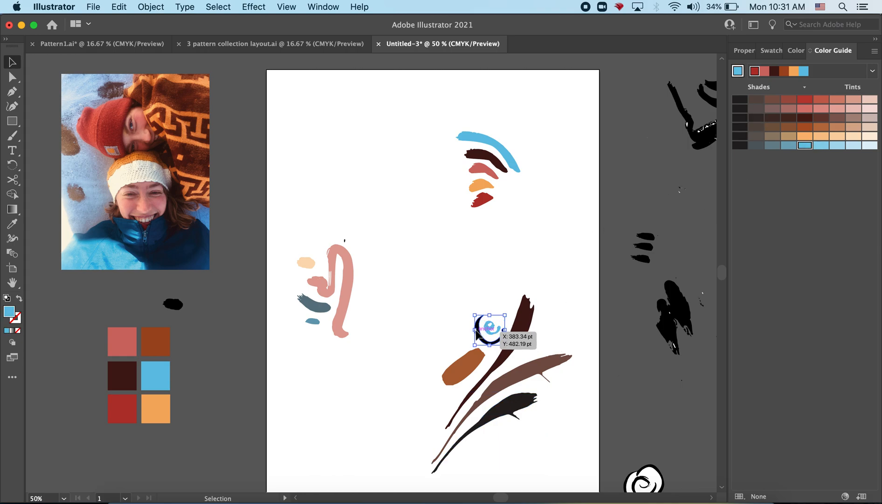
{"action": "left_click", "coordinate": [853, 146]}
{"action": "left_click", "coordinate": [606, 240]}
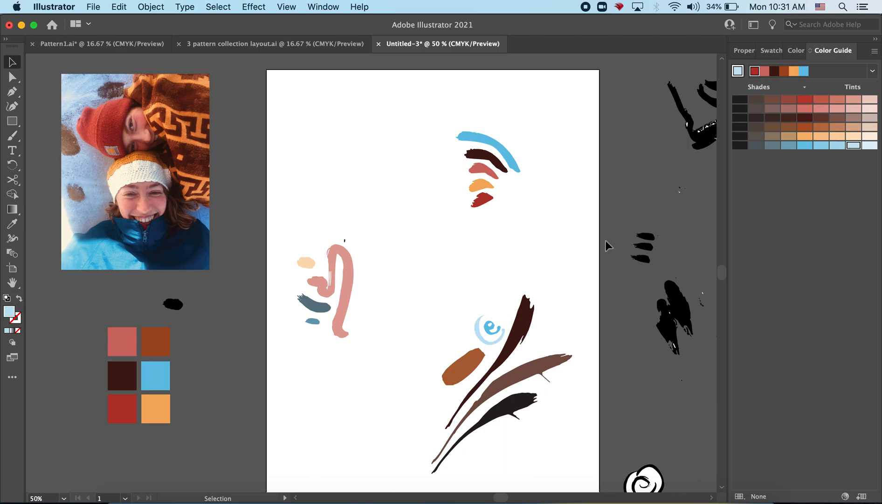
Move the rust-brown oval down below the leaf motif's lowest stroke
{"action": "left_click", "coordinate": [472, 370]}
{"action": "left_click_drag", "start_coordinate": [460, 364], "coordinate": [475, 448]}
{"action": "left_click", "coordinate": [543, 246]}
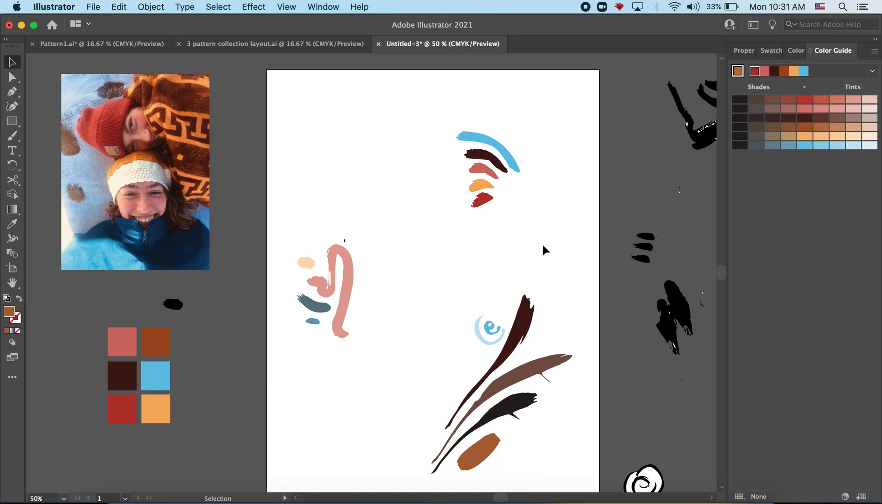